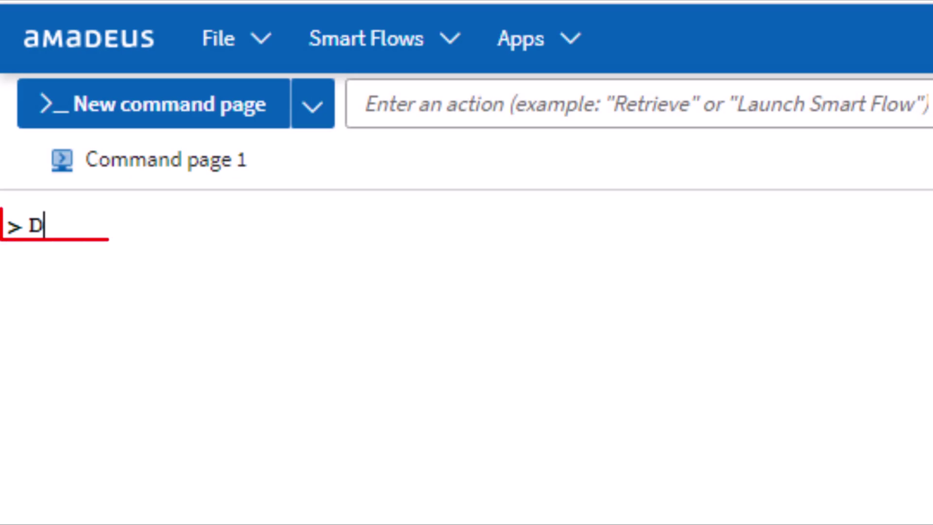
- Decode the car company codes AVIS and ZE, showing ZE as Hertz
type("NC")
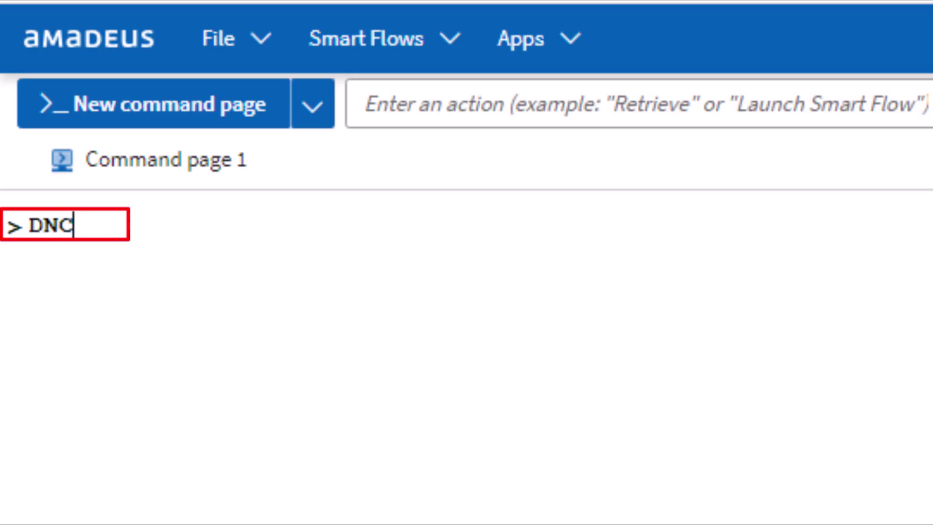
type(" A")
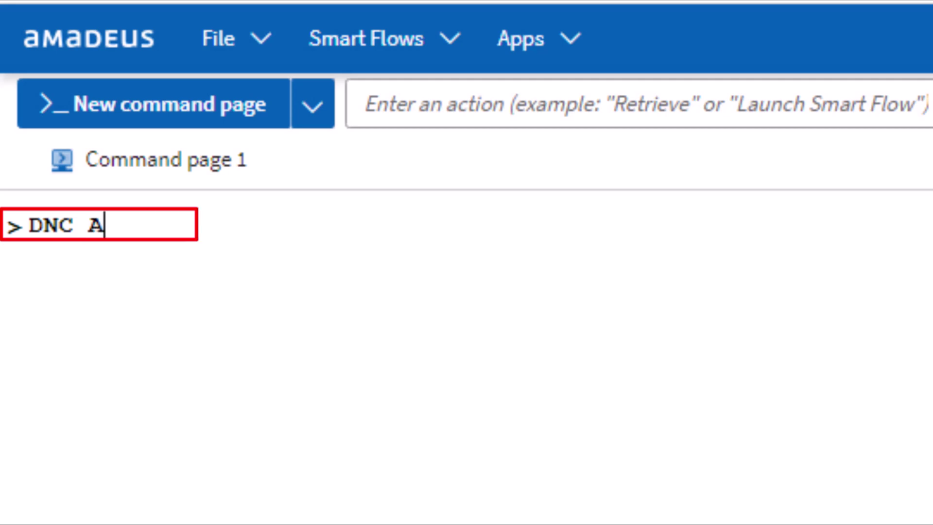
type("VIS")
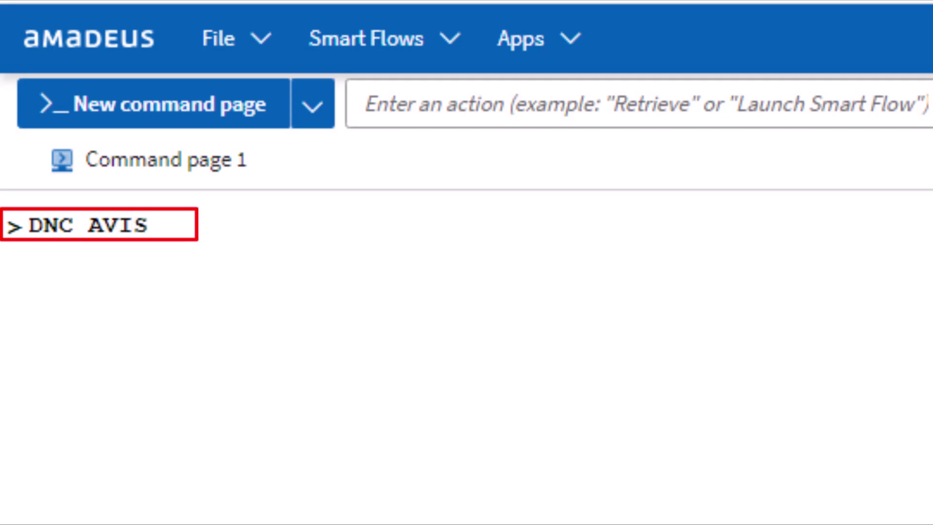
key("Return")
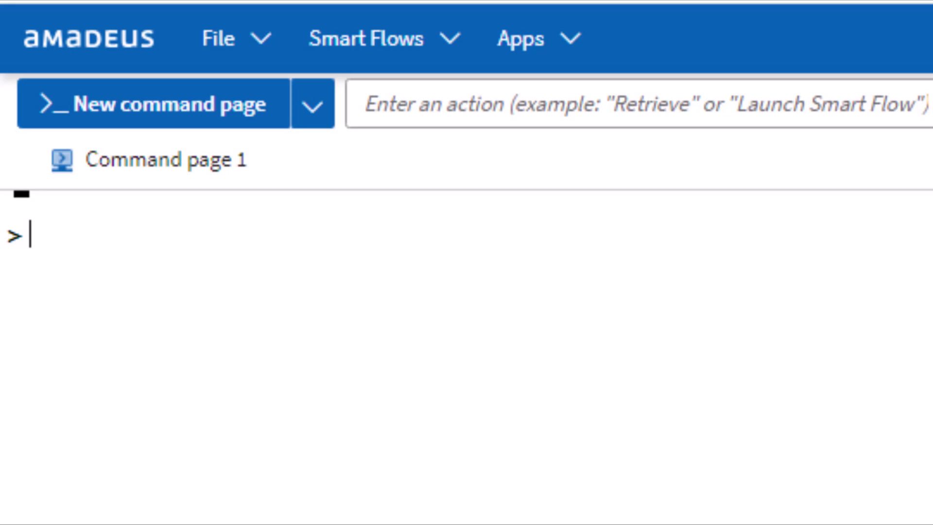
type("DNC")
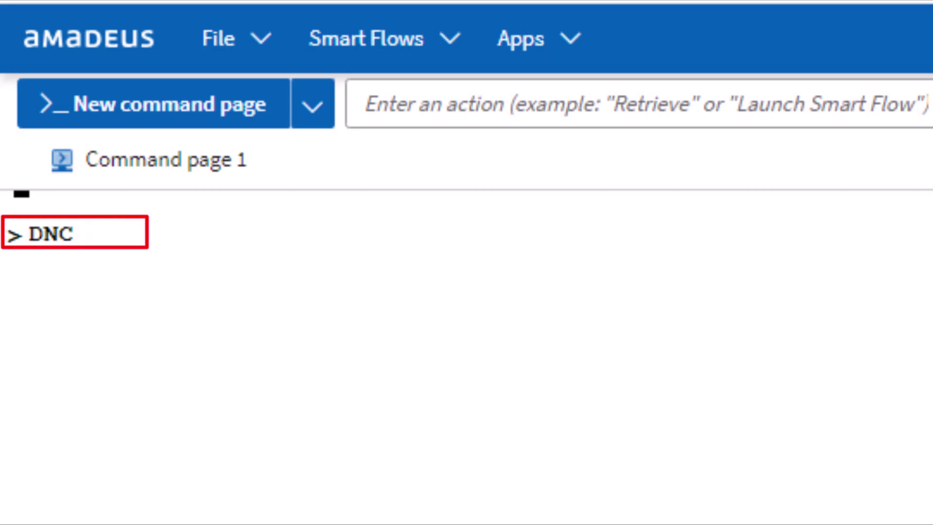
type(" ZE")
key("Return")
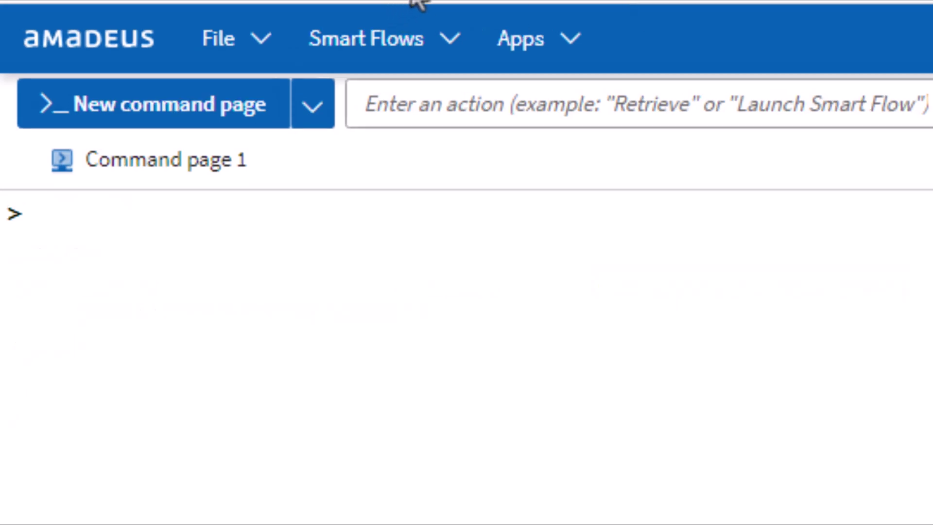
type("CG")
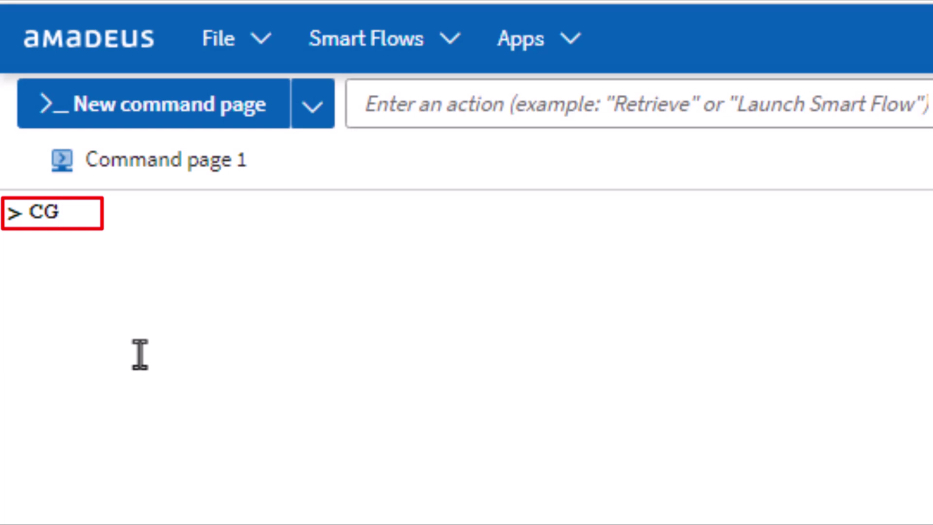
type("-")
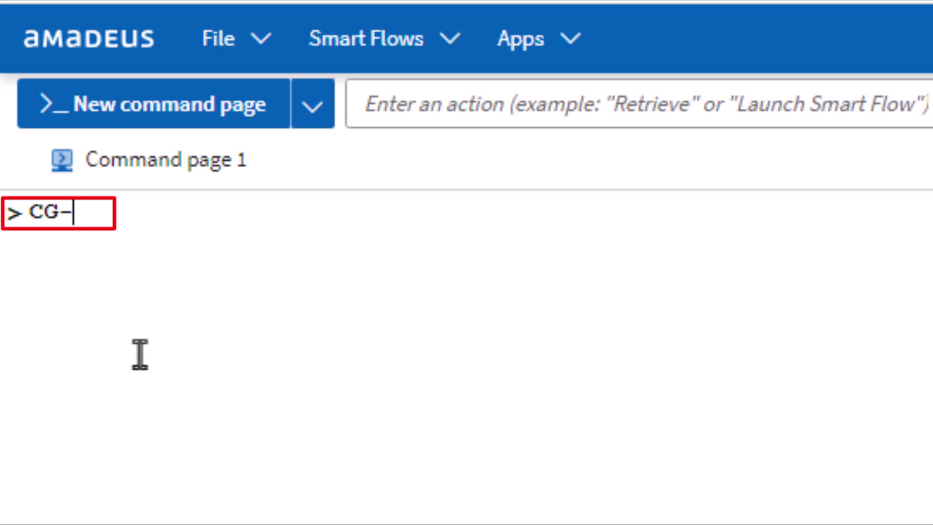
type("EMC")
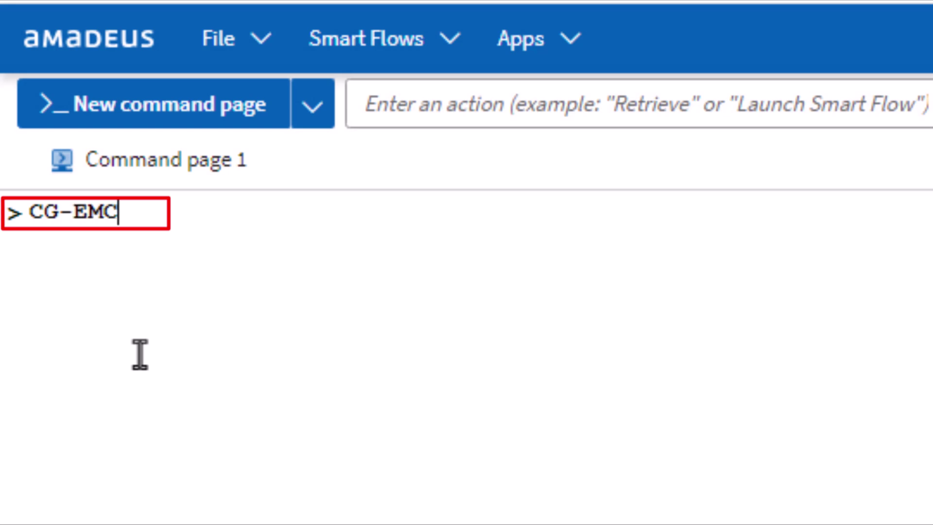
type("R")
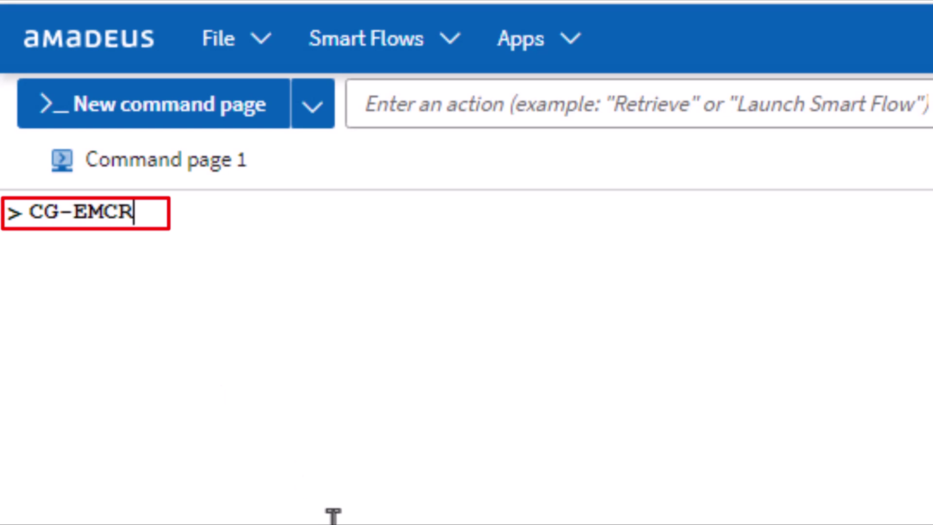
- Decode vehicle type code EMCR with CG-EMCR to show its car category details
key("Return")
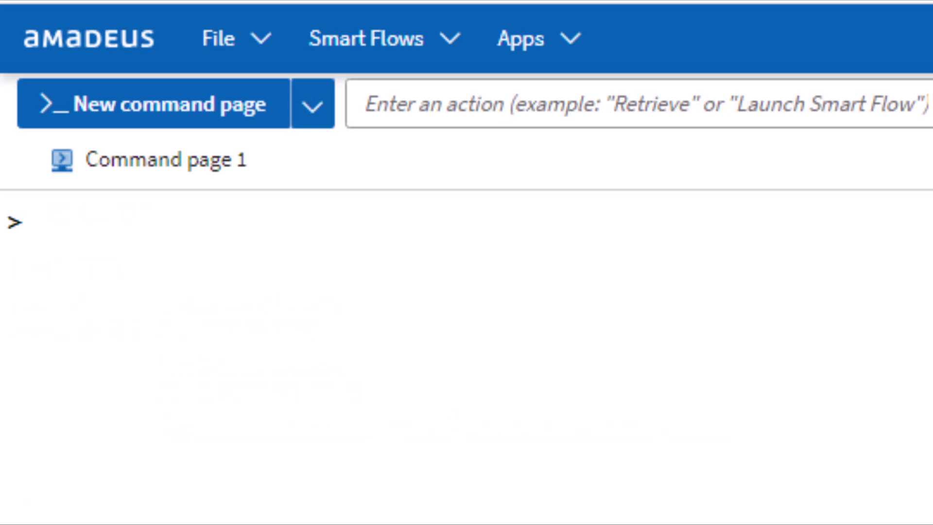
- Display the general CAR INDEX help (HE CAR) and the Avis car help page (HE CAR ZI)
type("HE")
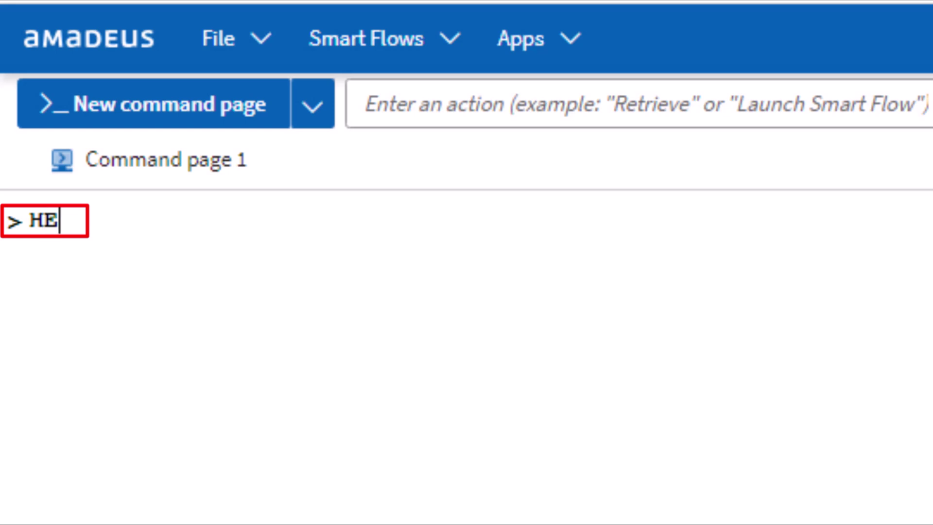
type(" CAR")
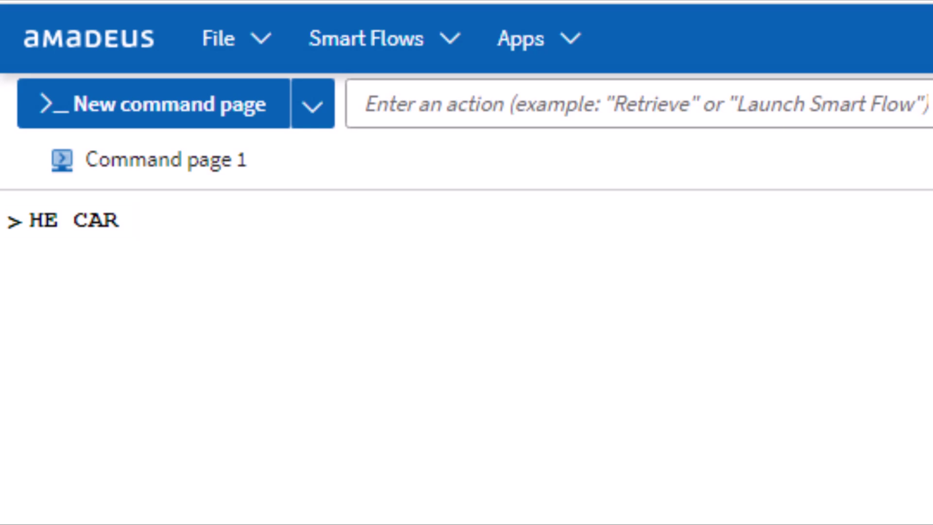
key("Return")
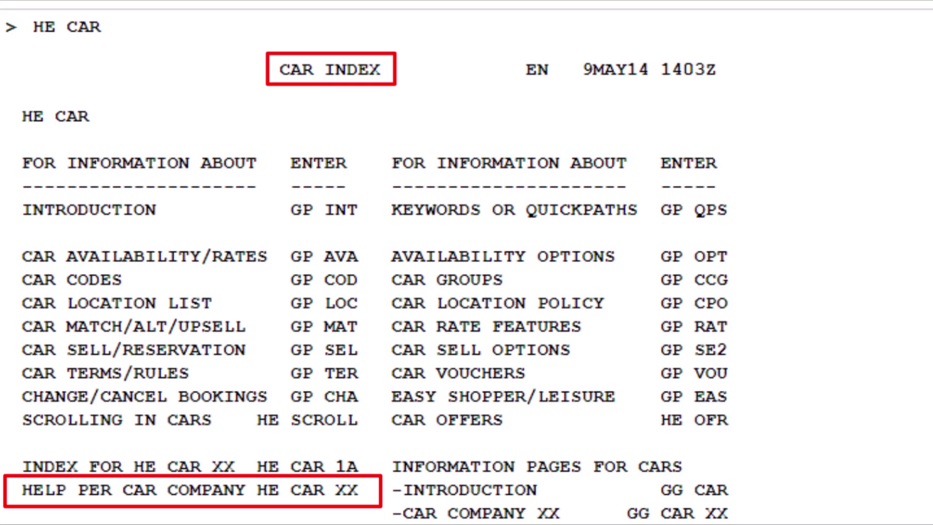
type("HE ")
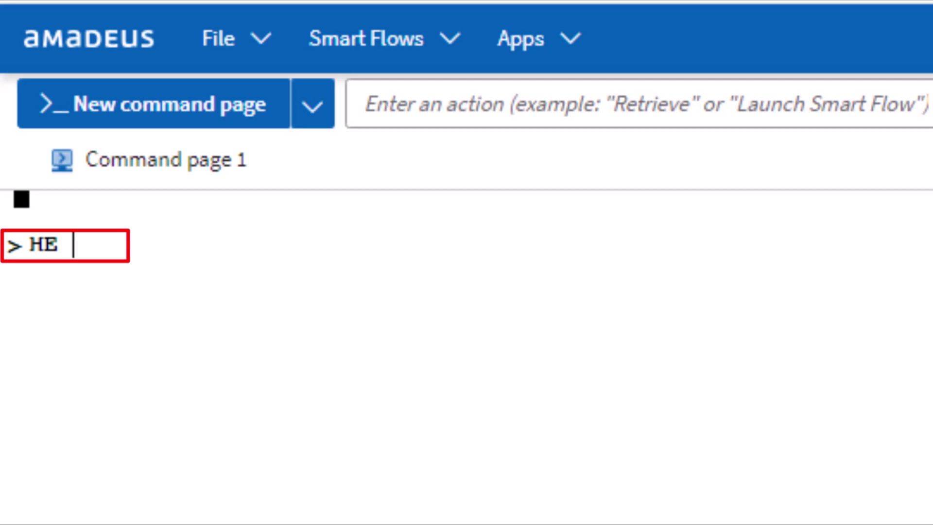
type("CAR ")
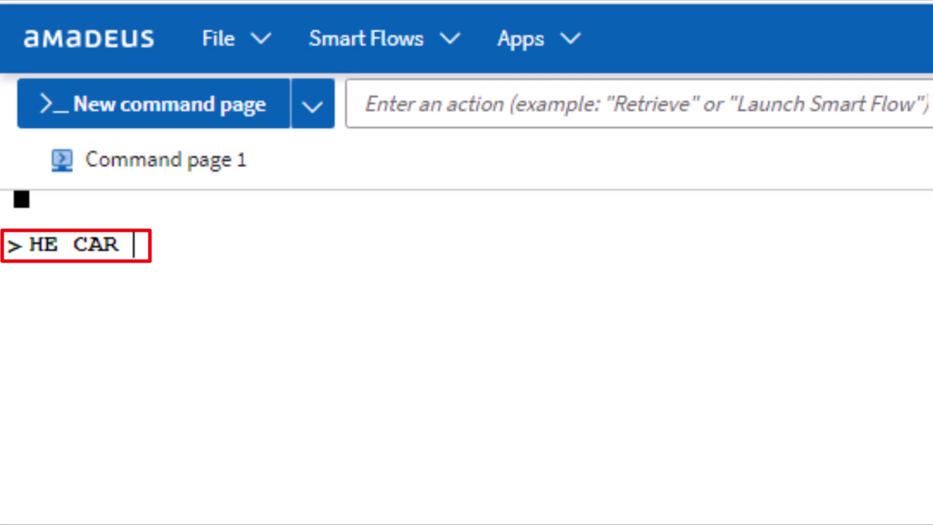
type("ZI")
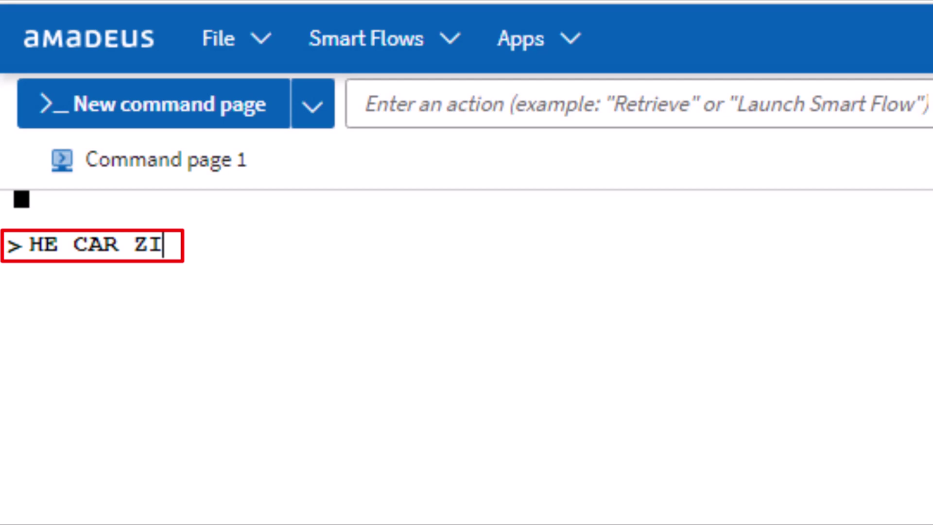
key("Return")
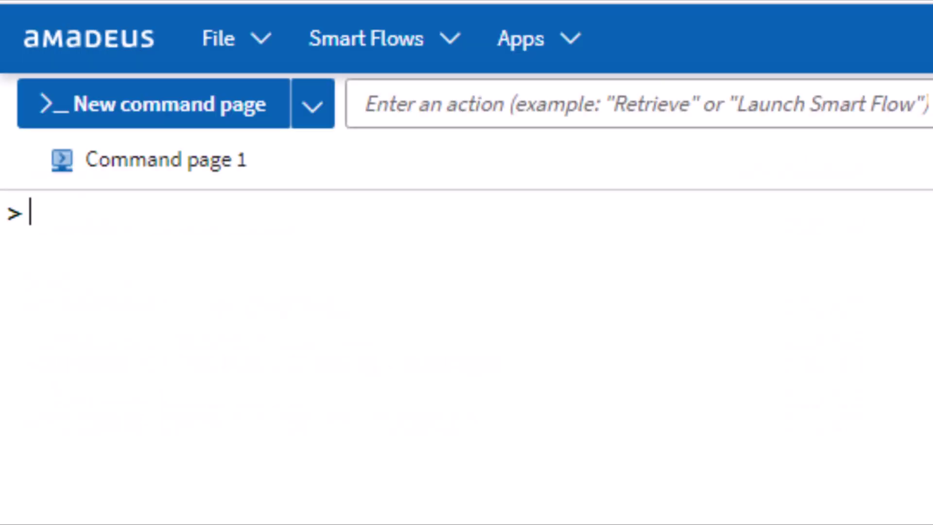
- Show the Hertz International Index pages (GG CAR ZE) and Hertz London location policy (GG CAR ZE LON)
type("GG")
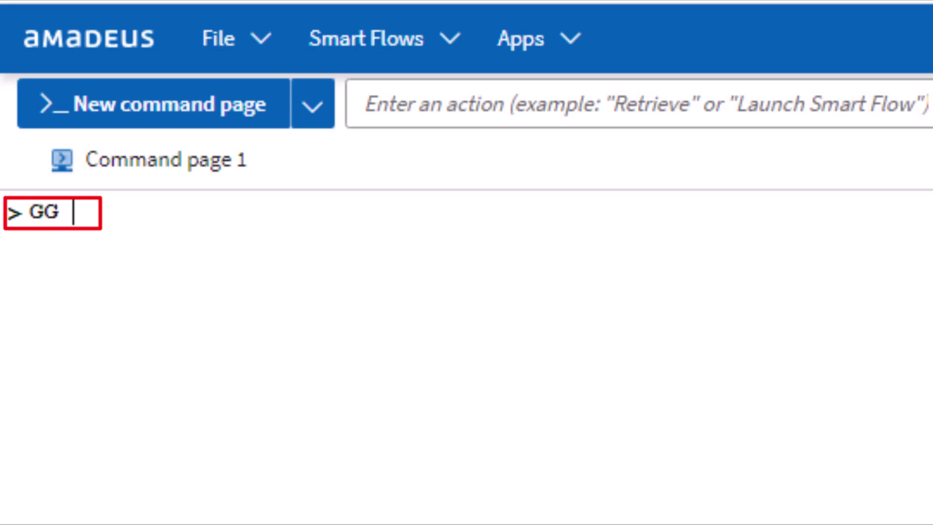
type(" CAR")
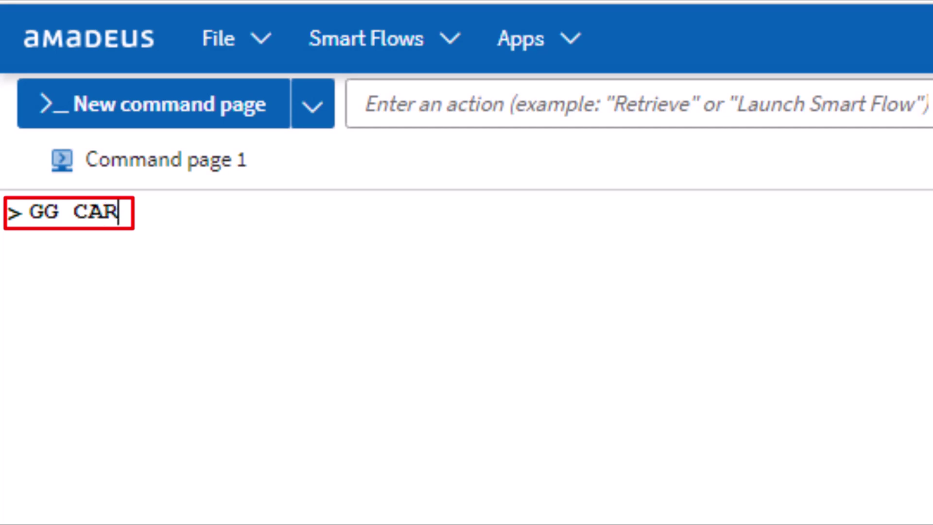
type(" ZE")
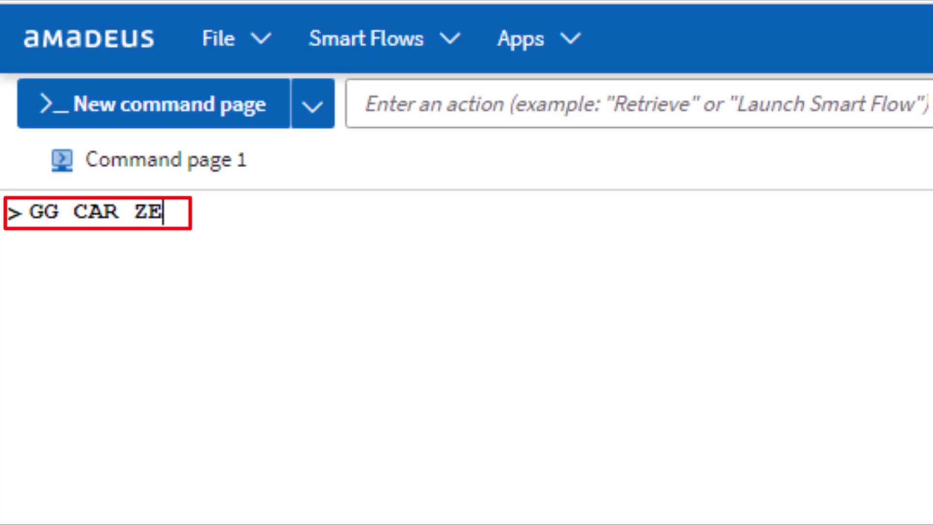
key("Return")
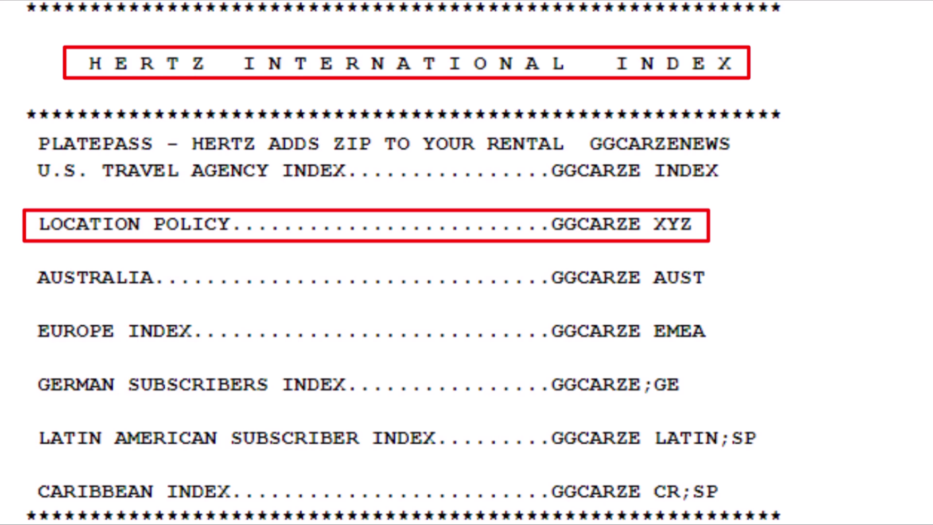
type("GG")
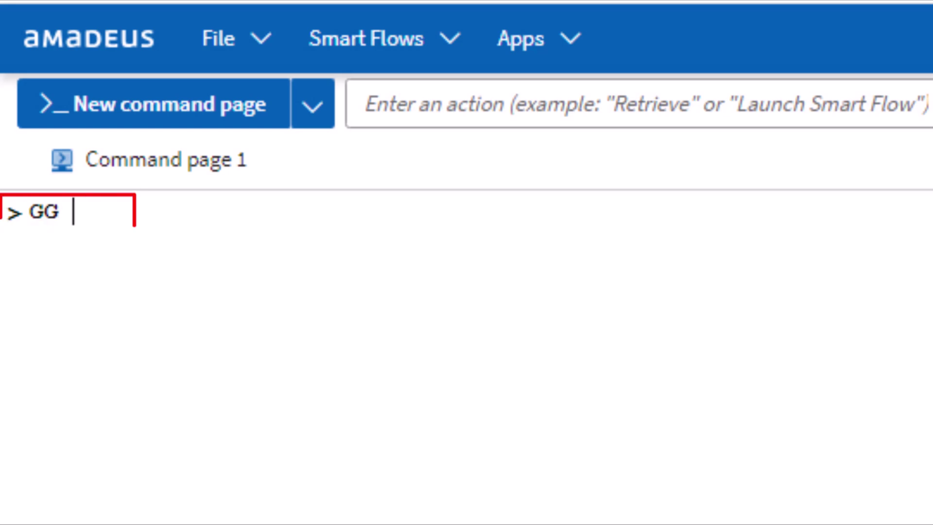
type("CAR")
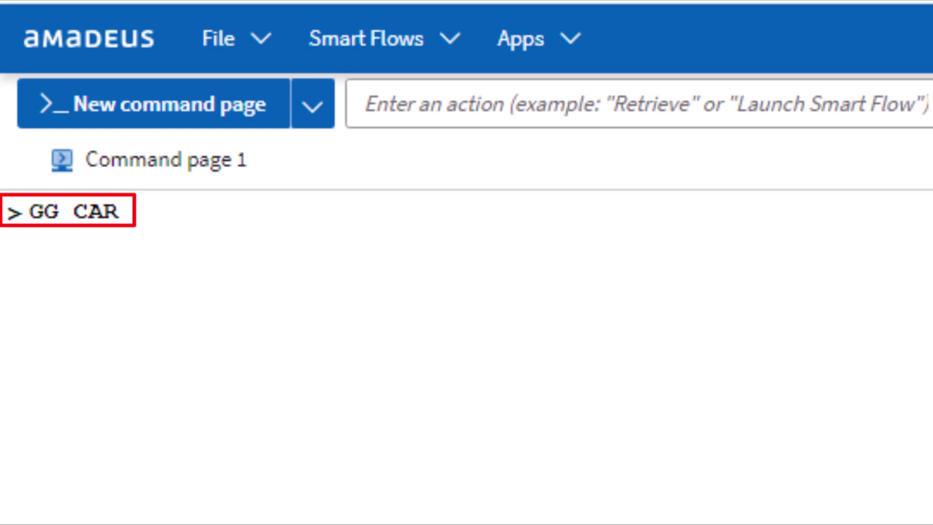
type(" ZE")
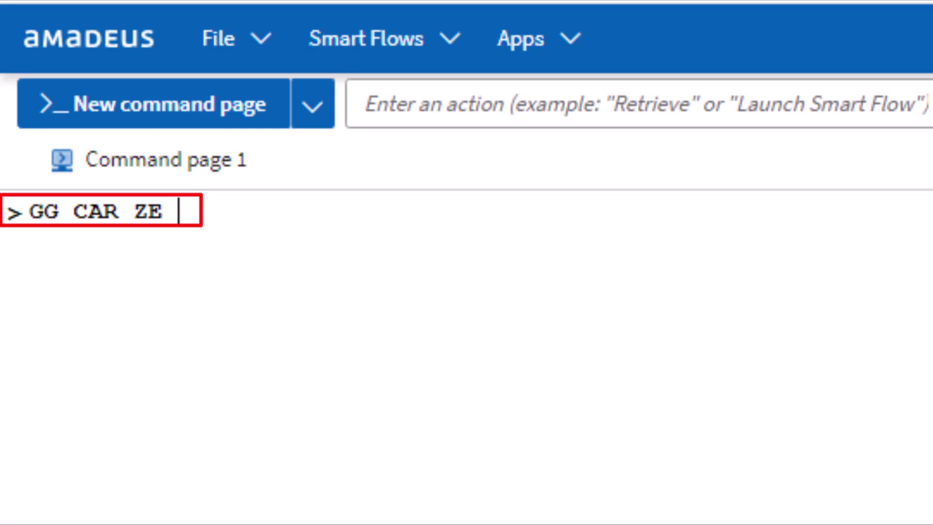
type(" LON")
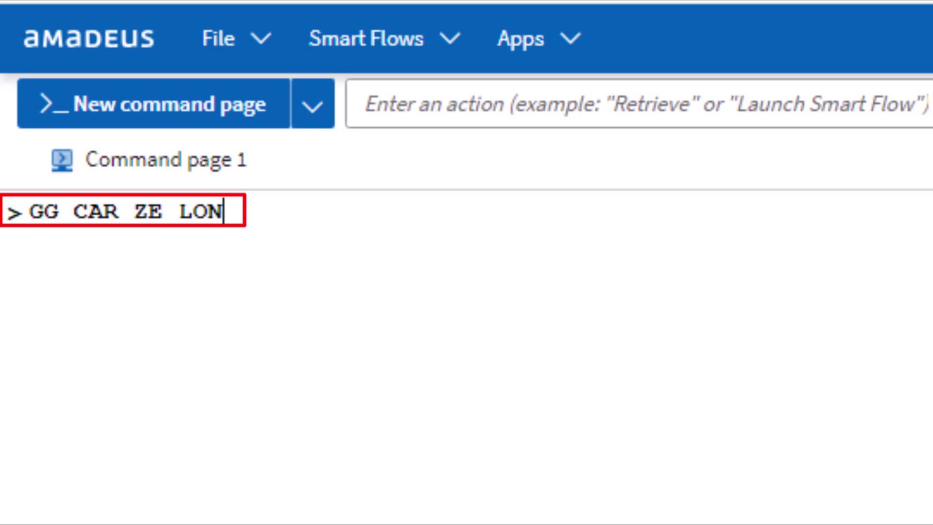
key("Return")
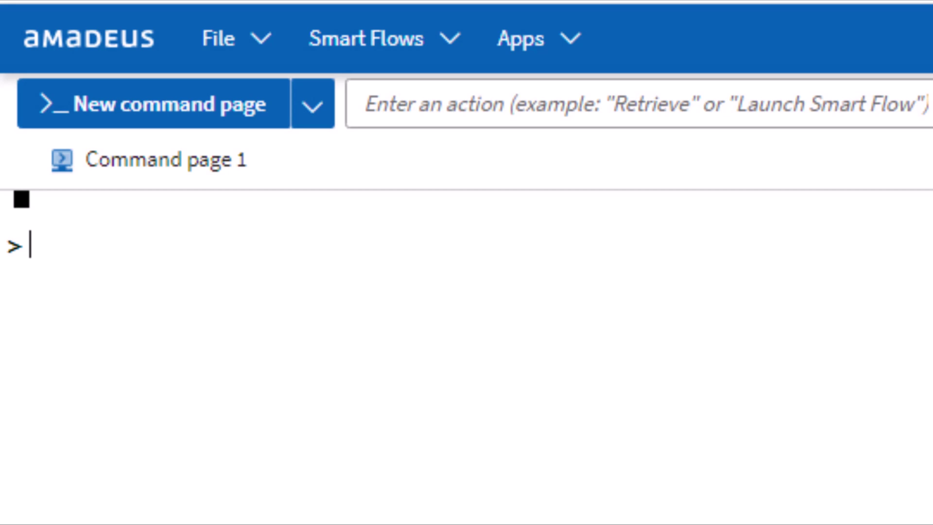
- List London car locations with CL LON, then enter CL ZE LON for Hertz only
type("CL ")
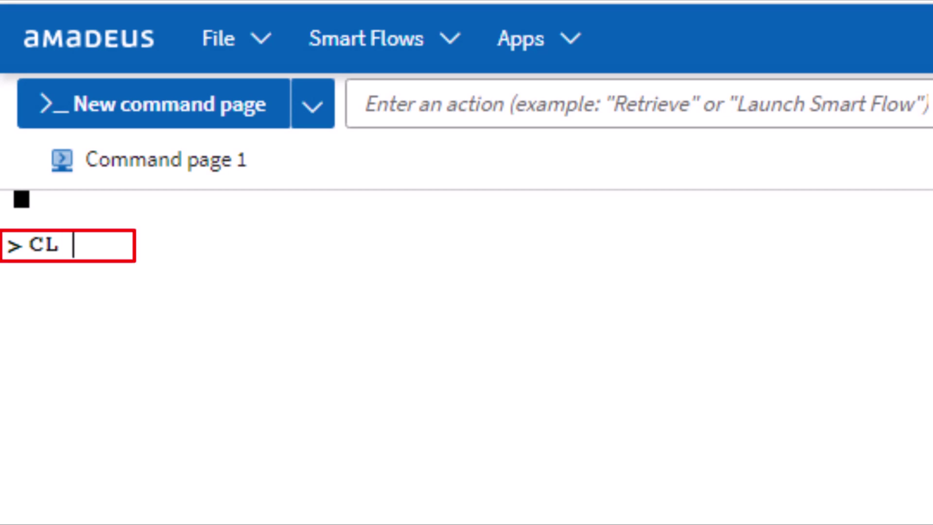
type("LON")
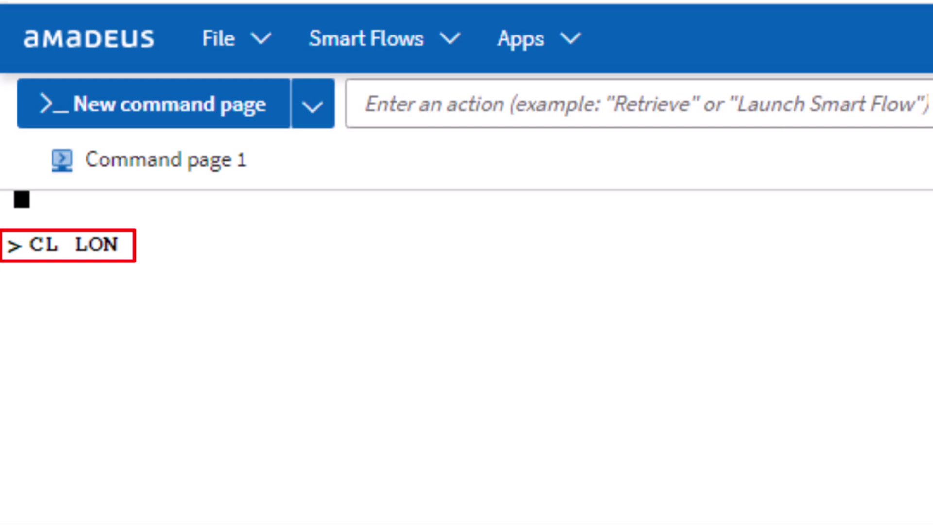
key("Return")
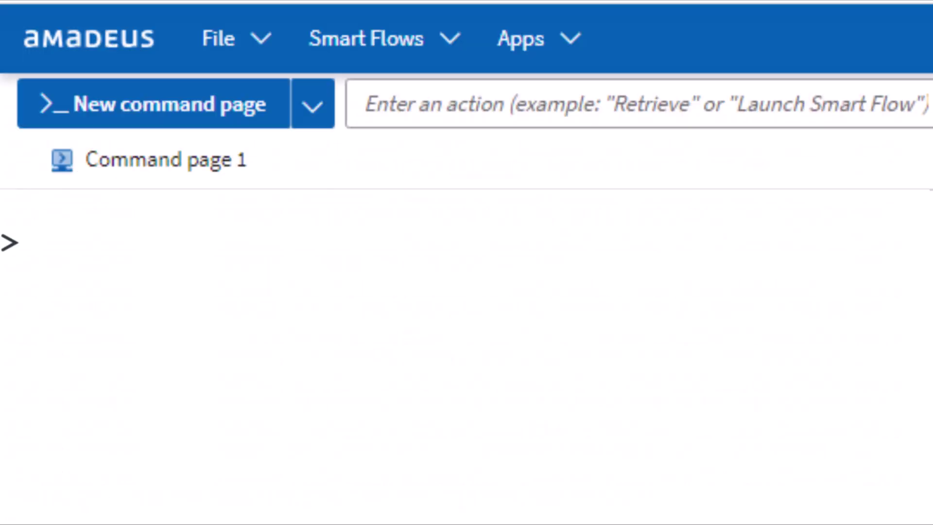
type("CL")
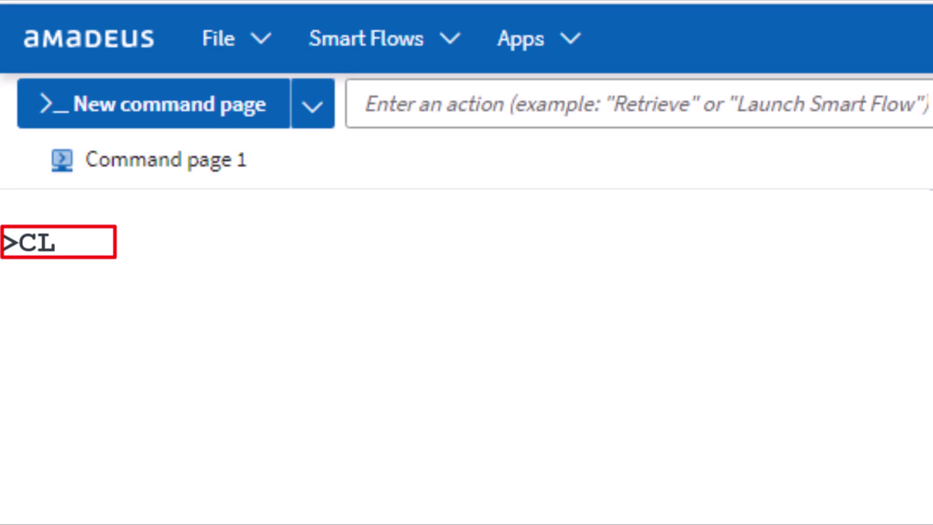
type(" ZE")
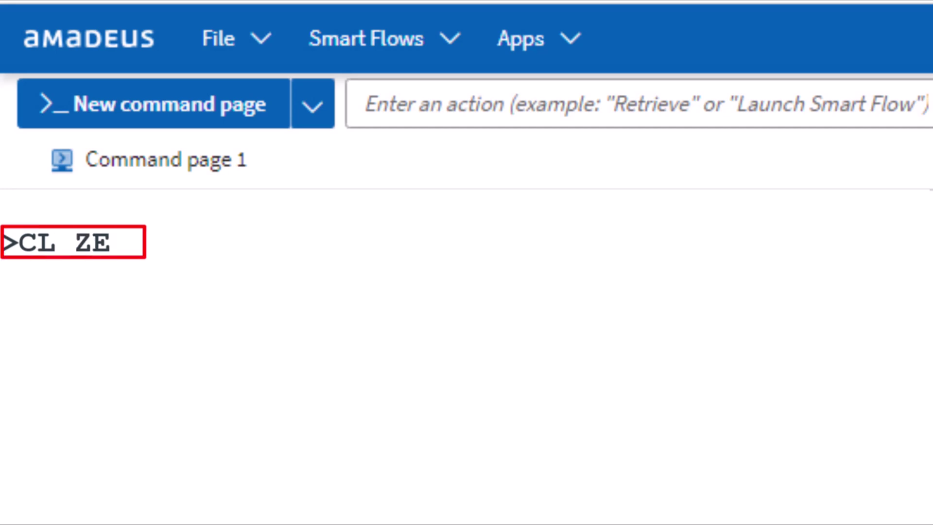
type(" LON")
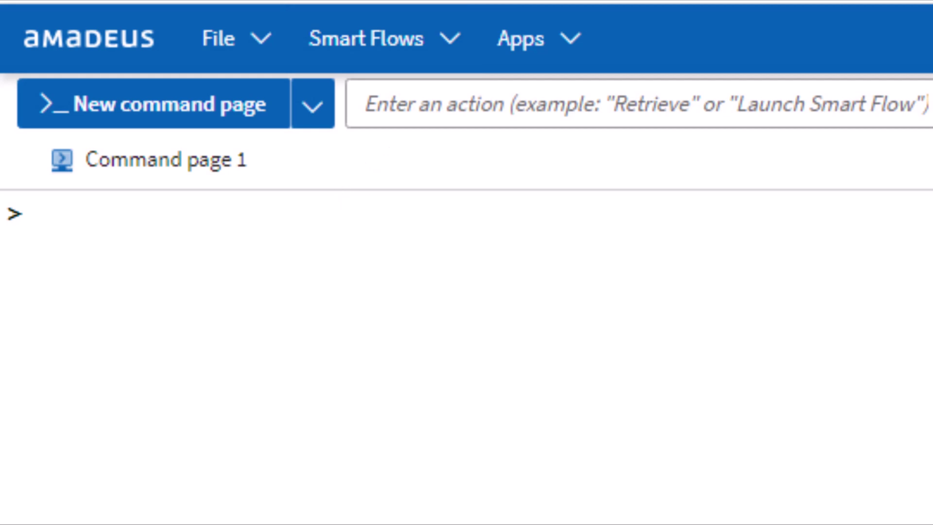
- Request the Hertz London airport-terminal location list with CLZELON-T
type("CL")
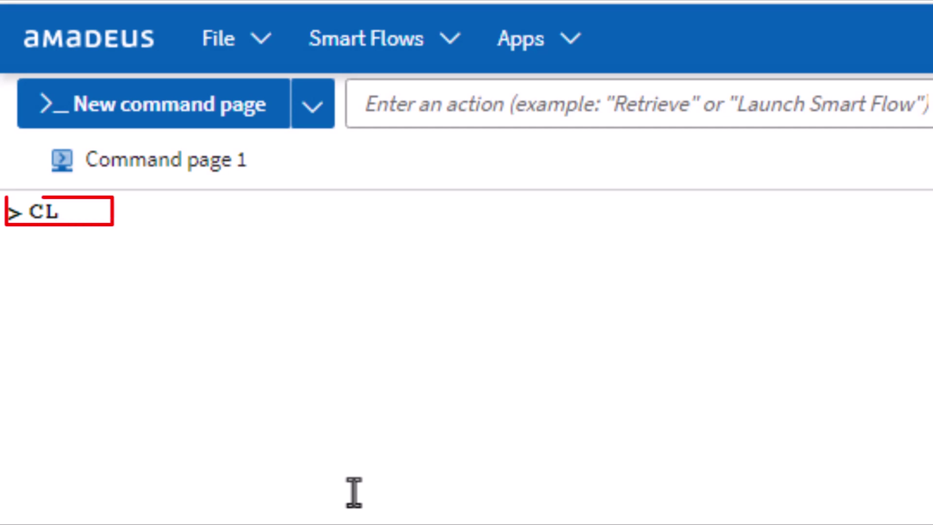
type("ZE")
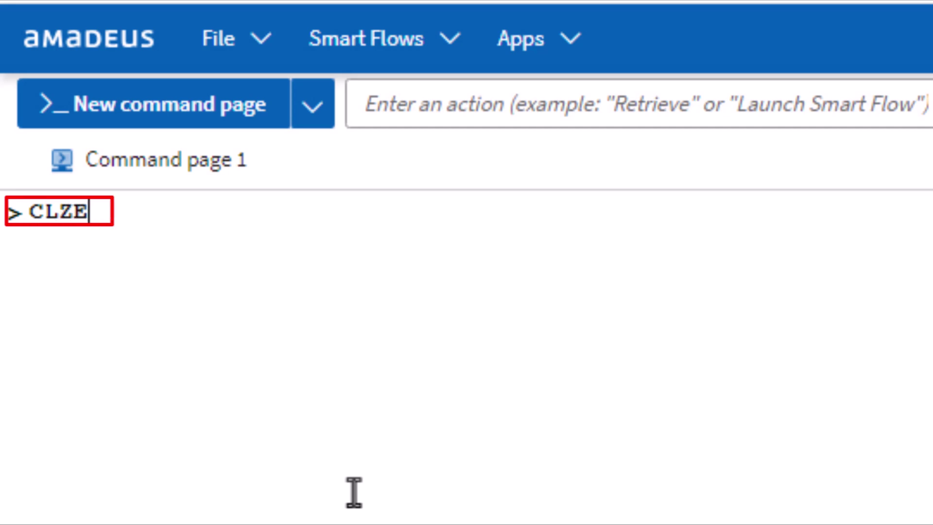
type("LON")
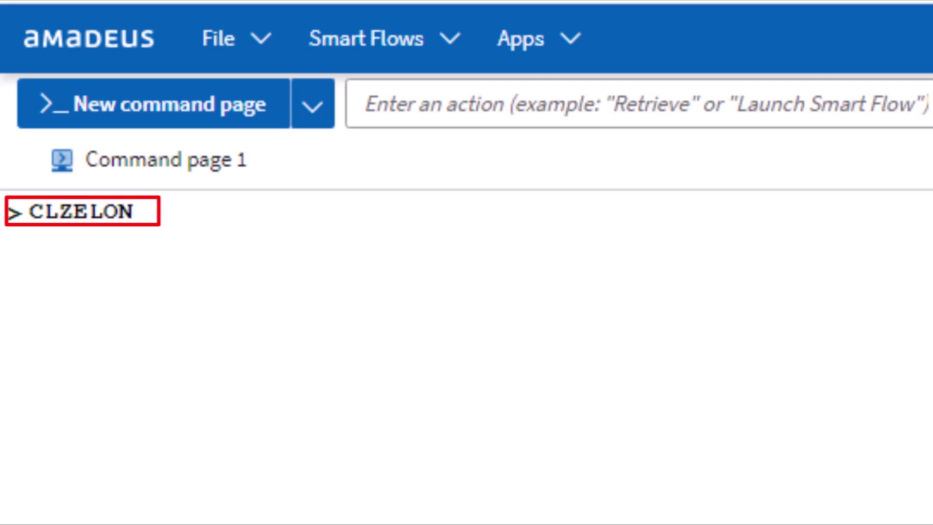
type("-")
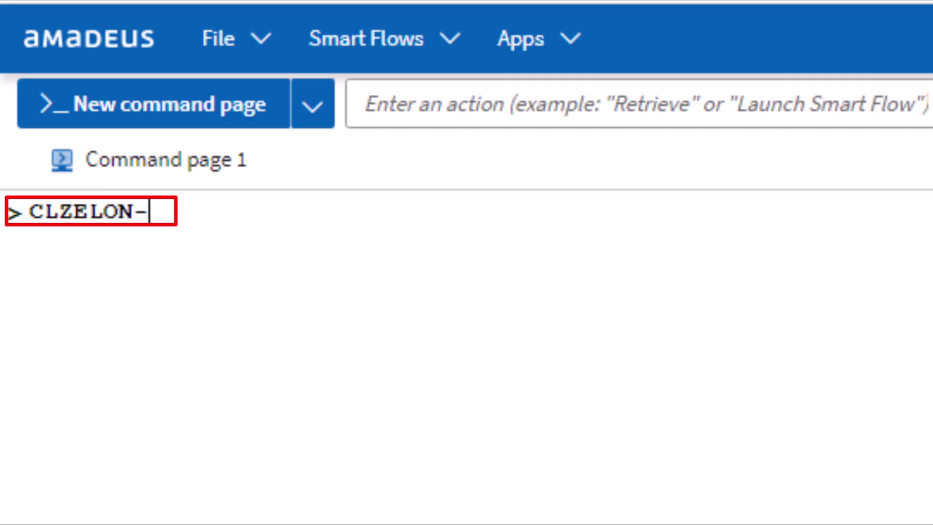
type("T")
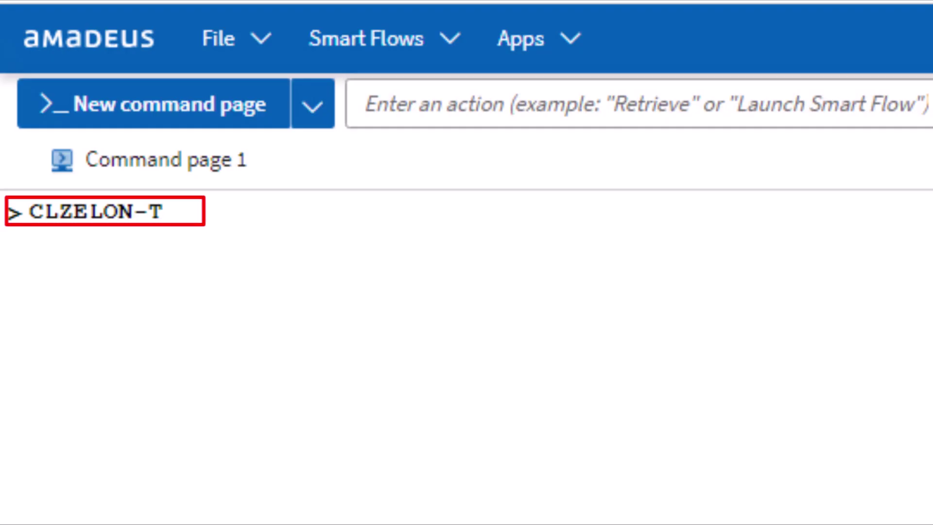
key("Return")
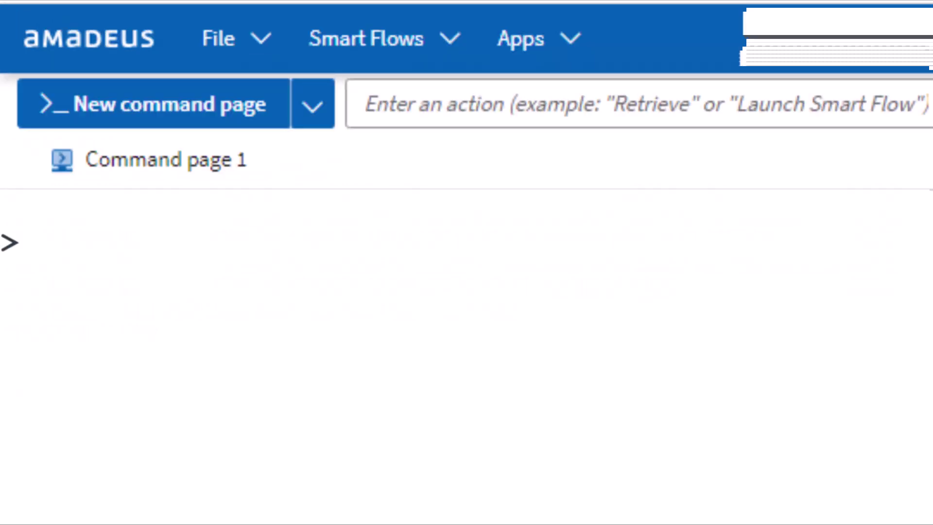
- Show Hertz's London Gatwick car policy (CPO ZE LGW) and move down to its next page
type("CPO")
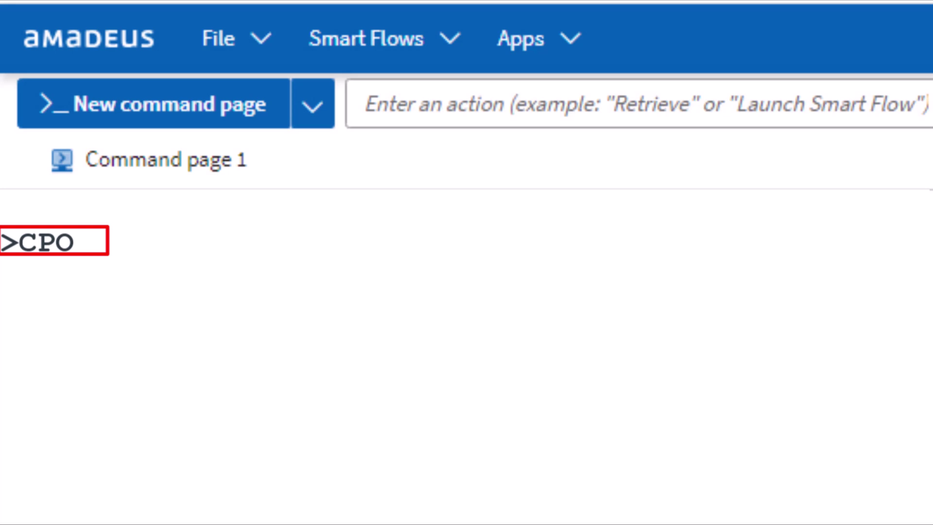
type(" ZE")
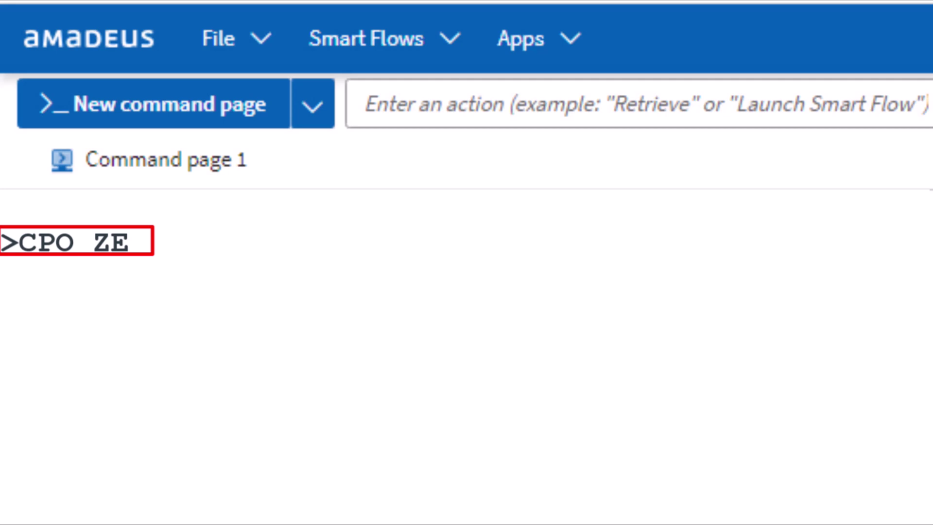
type(" LGW")
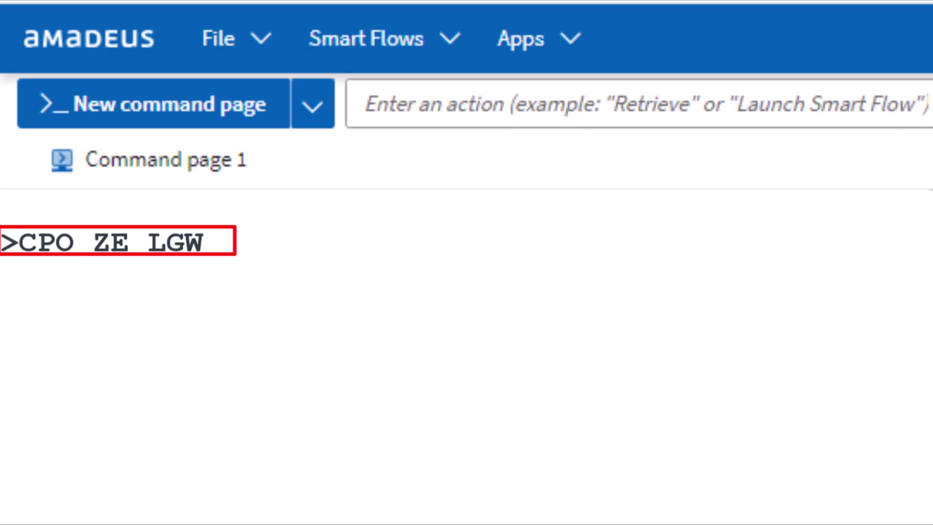
key("Return")
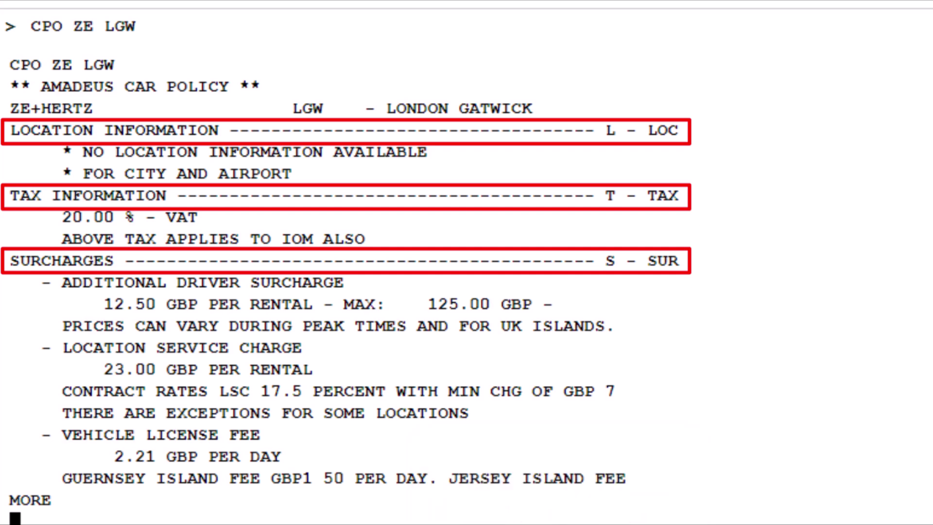
type("MD")
key("Return")
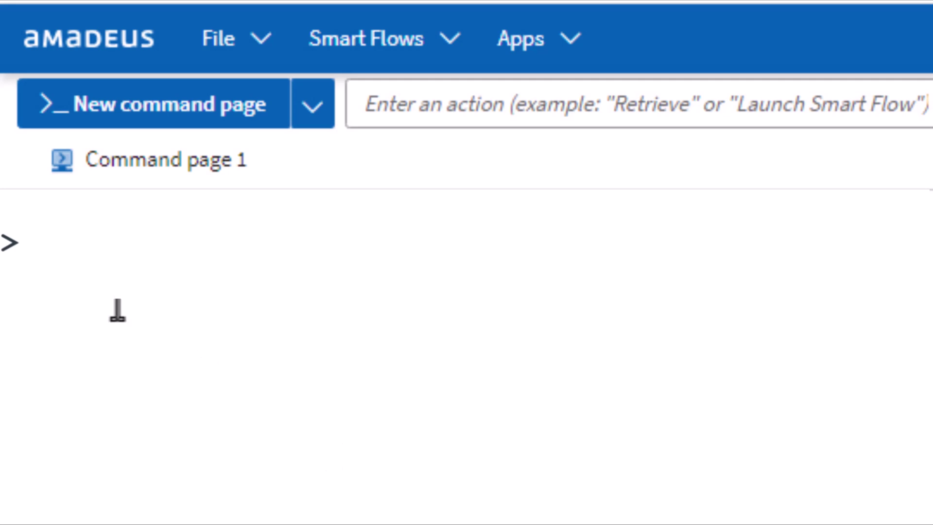
- Display Hertz Heathrow collision damage waiver coverage with CPO ZE LHR/COV
type("CPO")
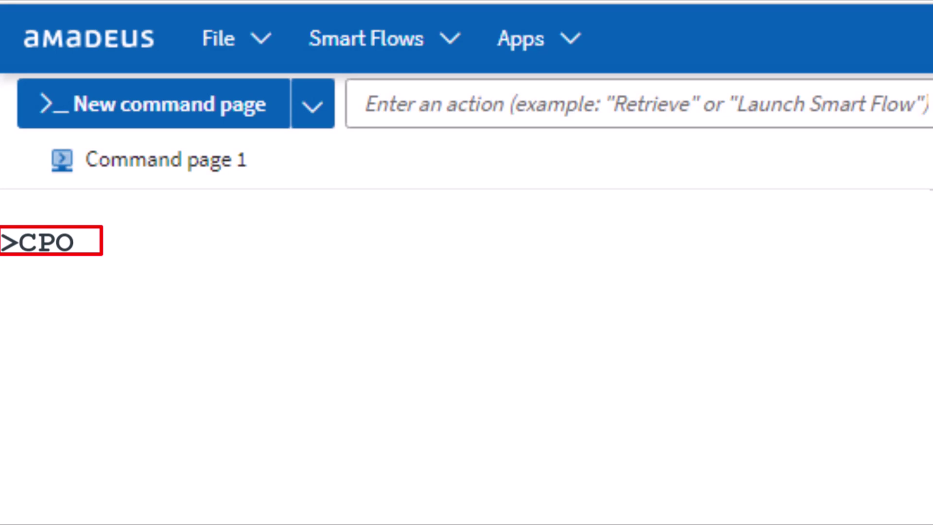
type(" ZE")
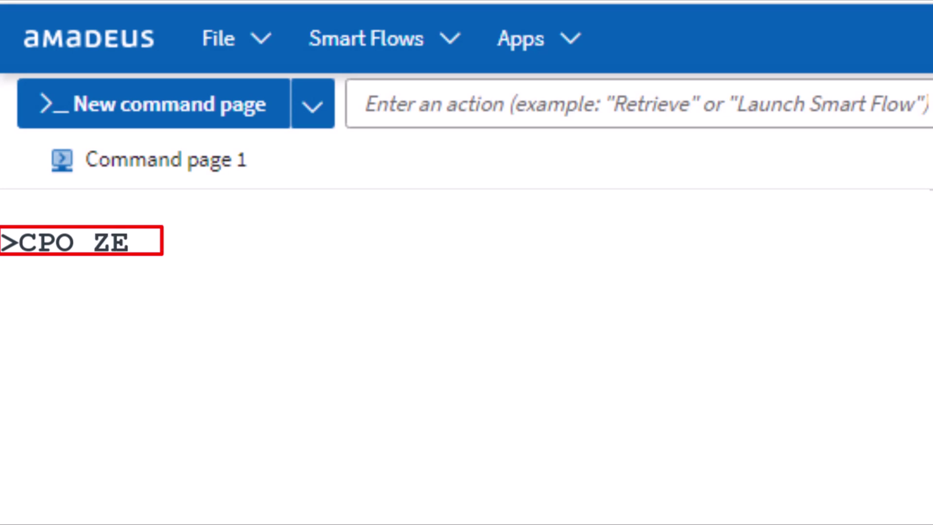
type(" LHR")
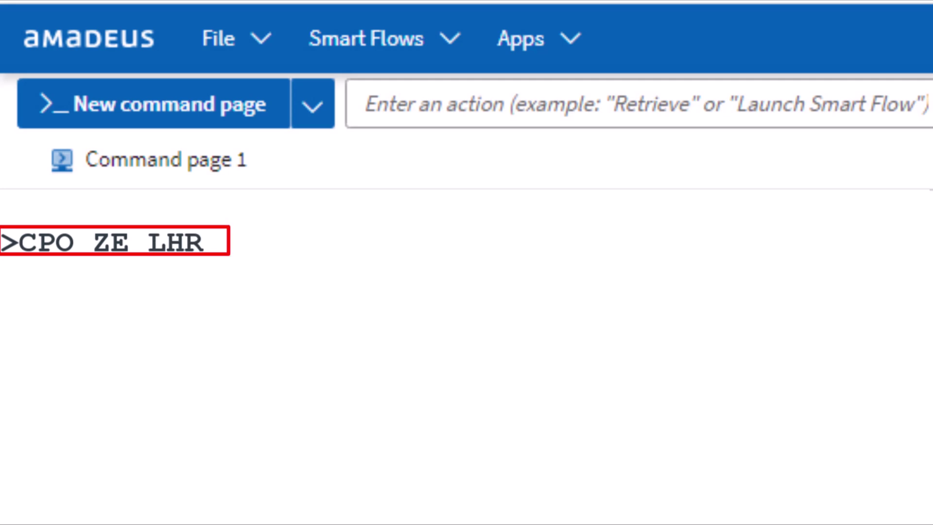
type("/")
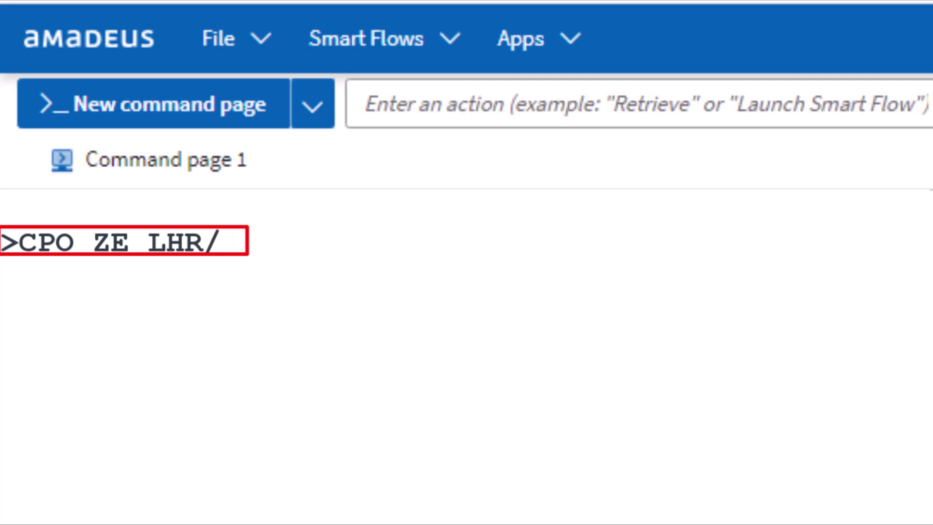
type("COV")
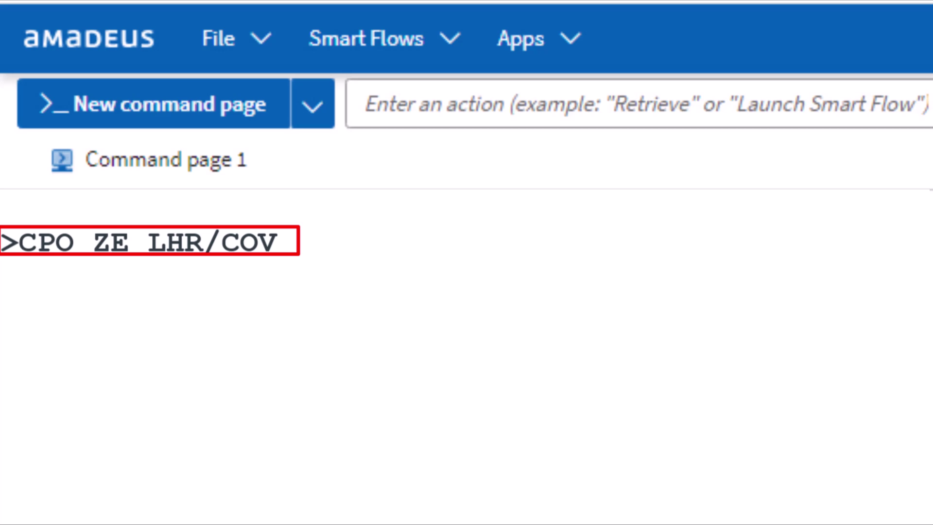
key("Return")
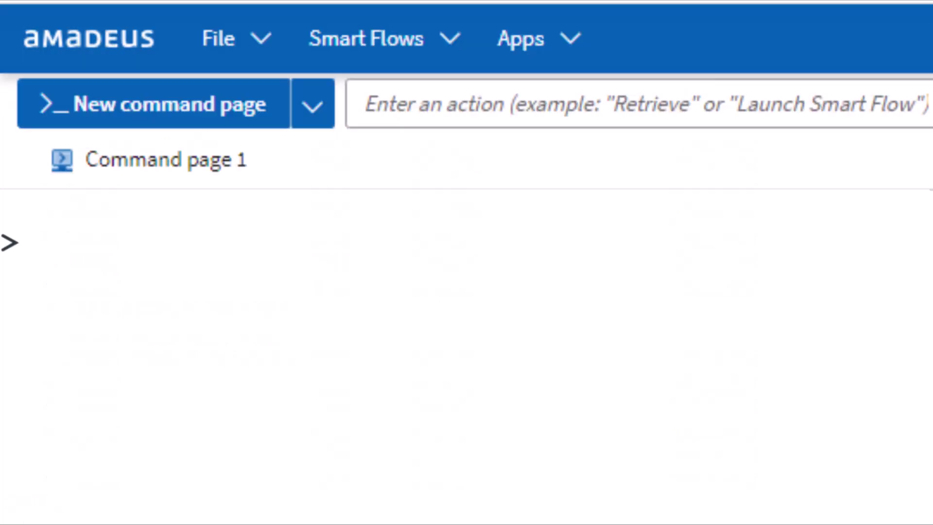
- List Hertz Heathrow vehicle types with doors, seats and bags via CPO ZE LHR/V
type("CPO")
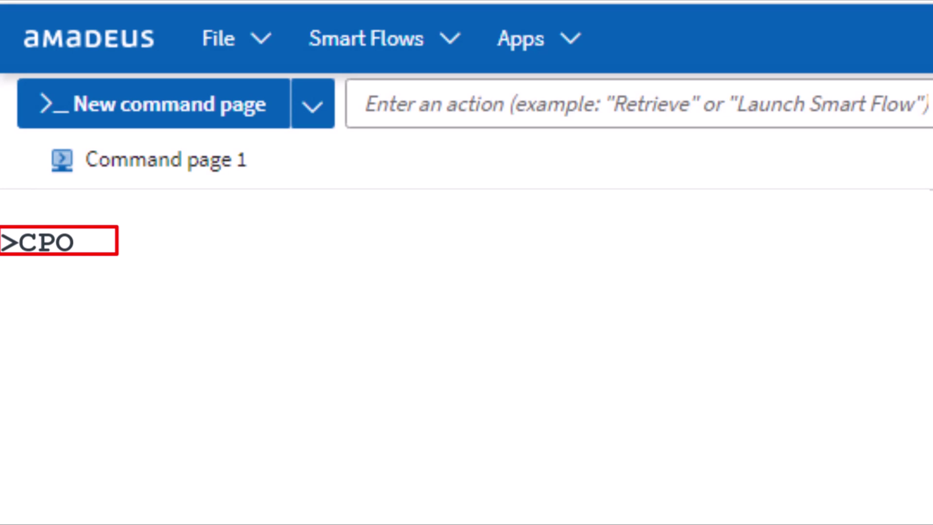
type(" ZE")
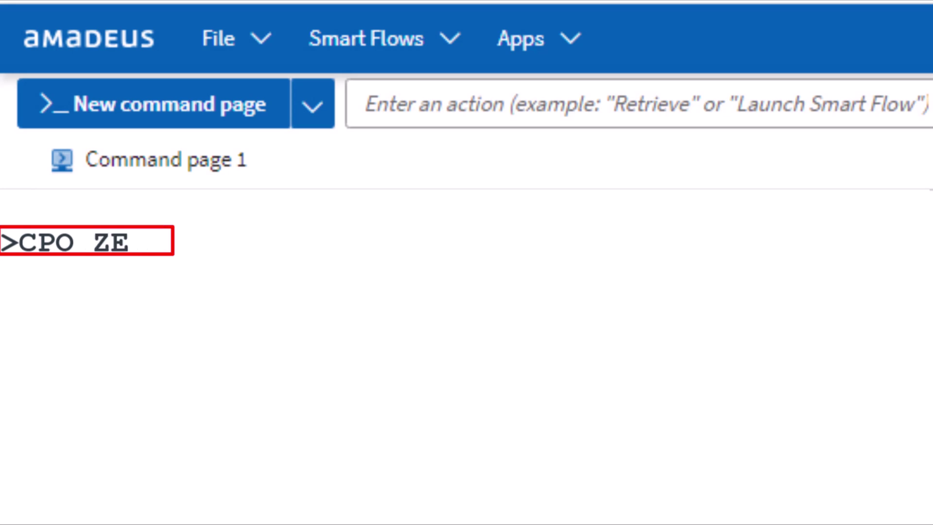
type(" LHR")
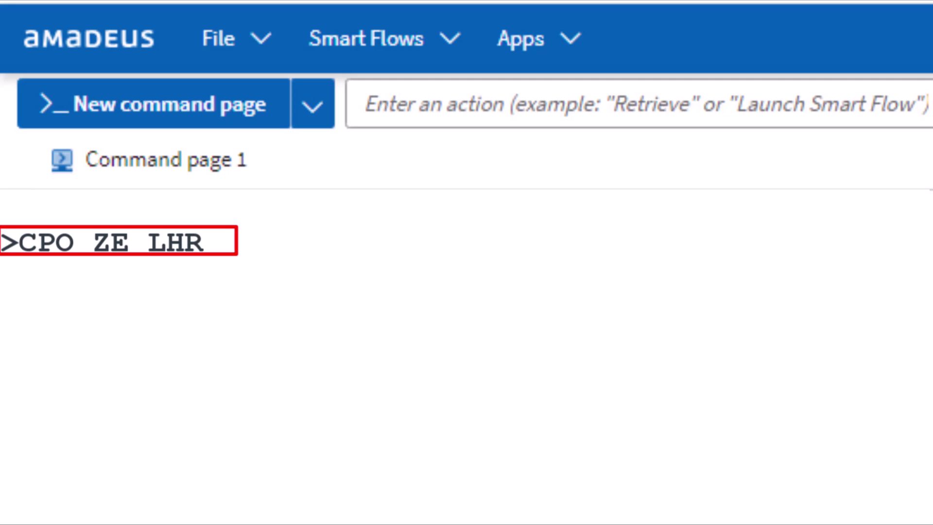
type("/")
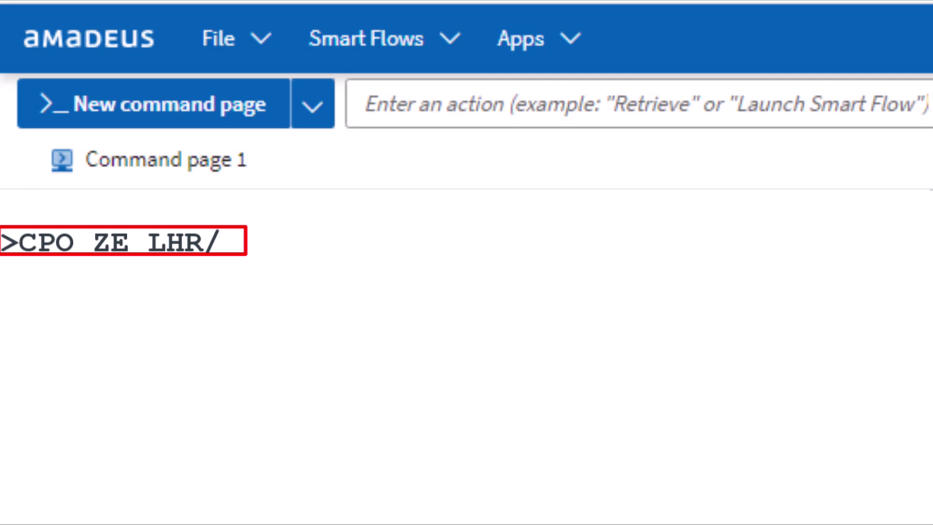
type("V")
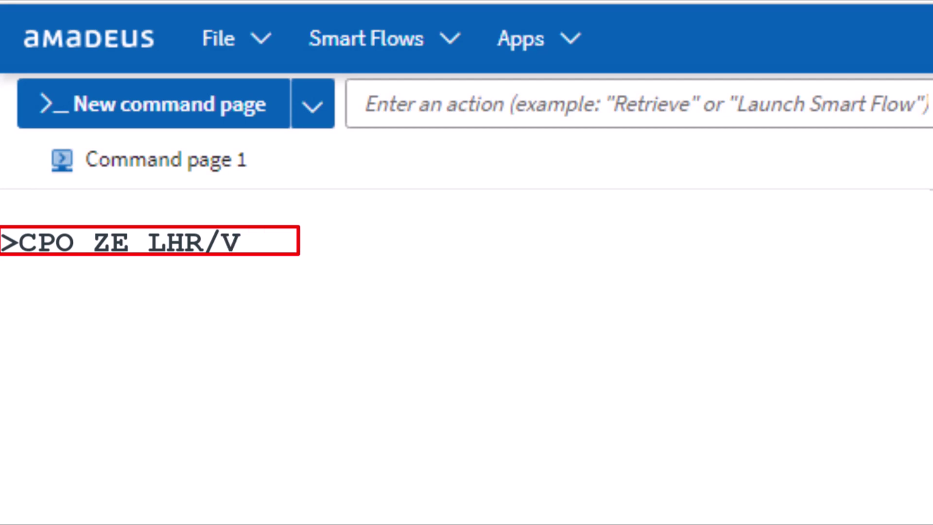
key("Return")
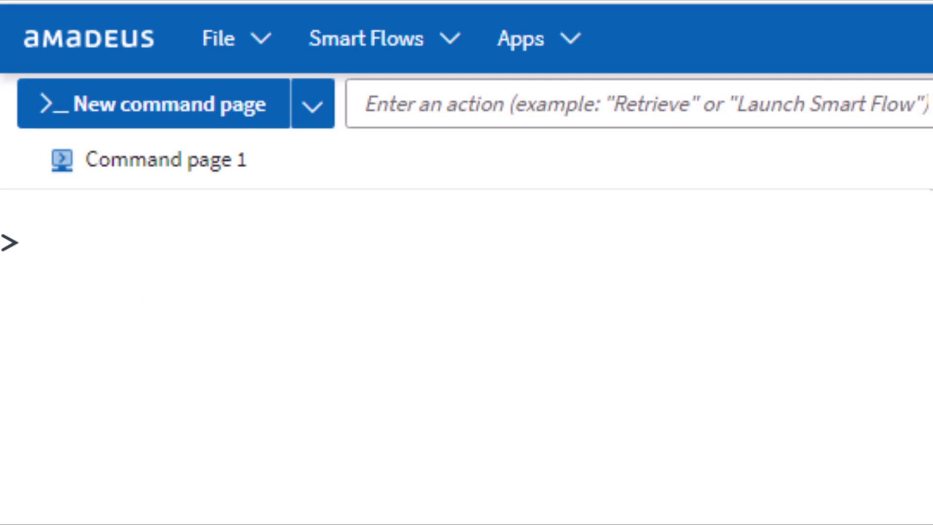
- Search Heathrow car availability for 15–18 August, 12:00–18:00, with CA LHR 15AUG-18AUG/ARR-1200-1800
type("CA")
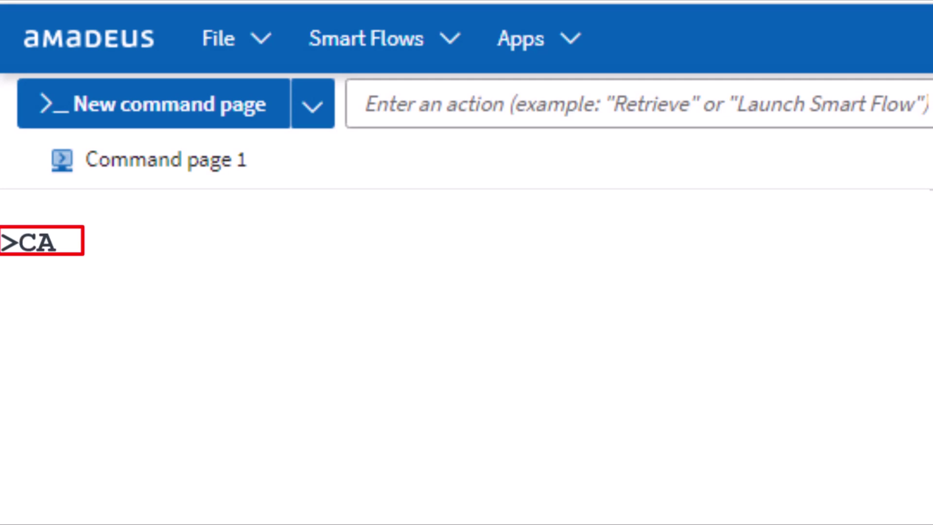
type(" LHR")
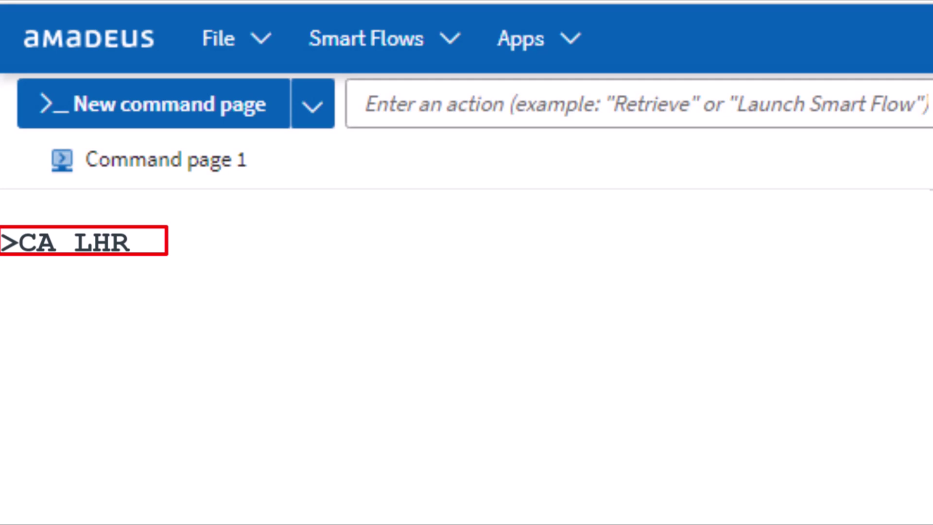
type(" 15AUG")
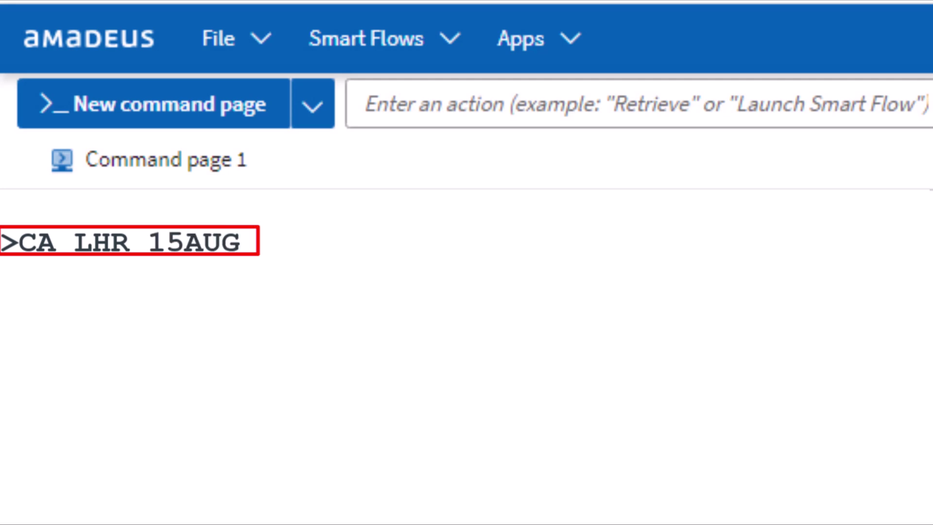
type("-")
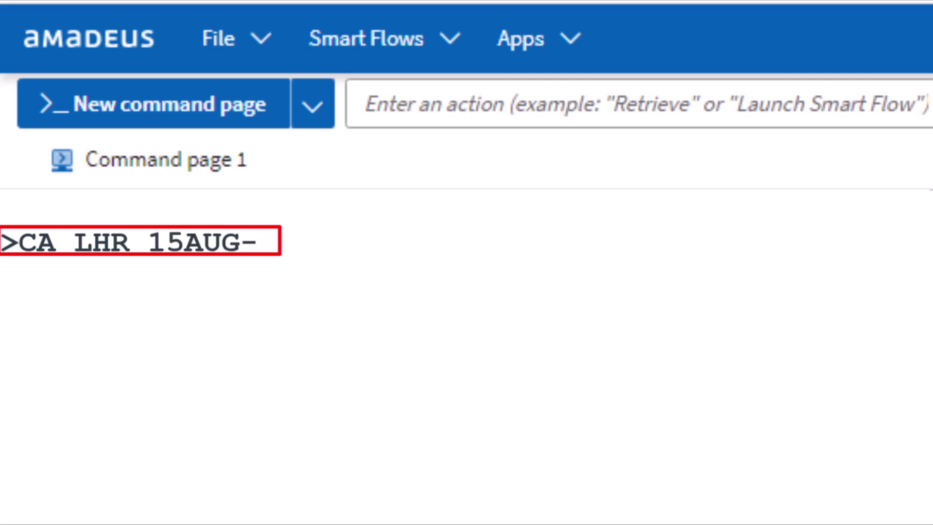
type("18AUG")
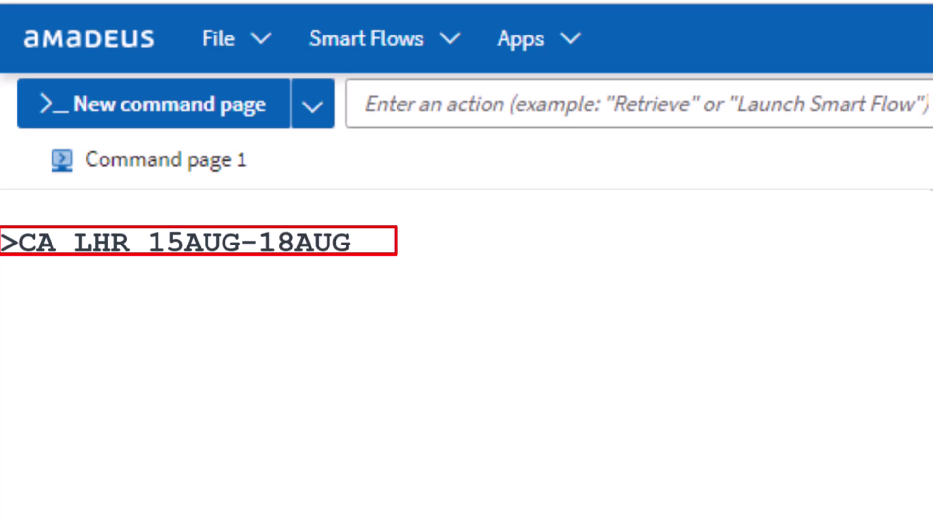
type("/ARR")
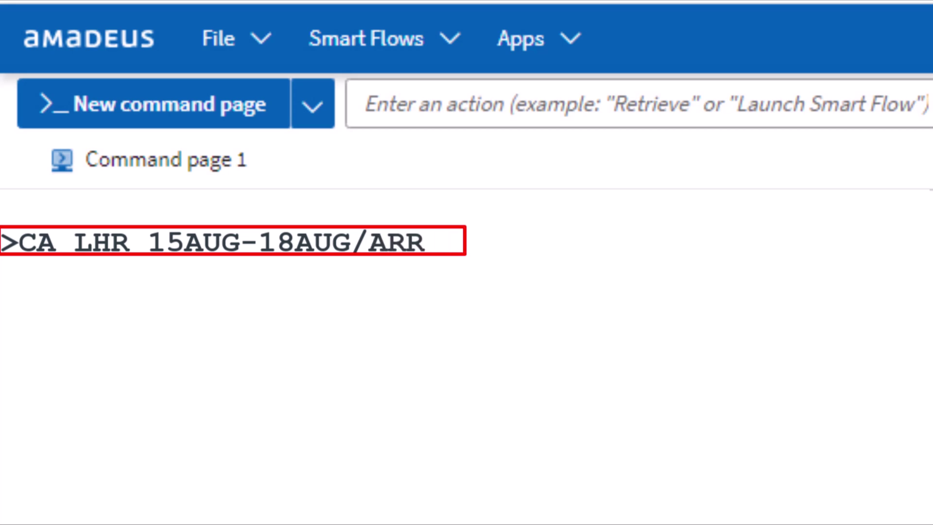
type("-1200")
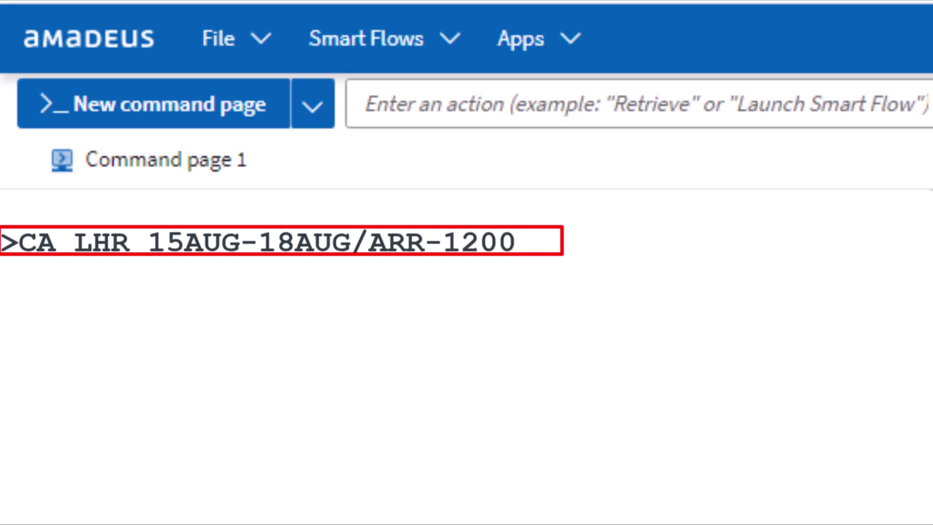
type("-1800")
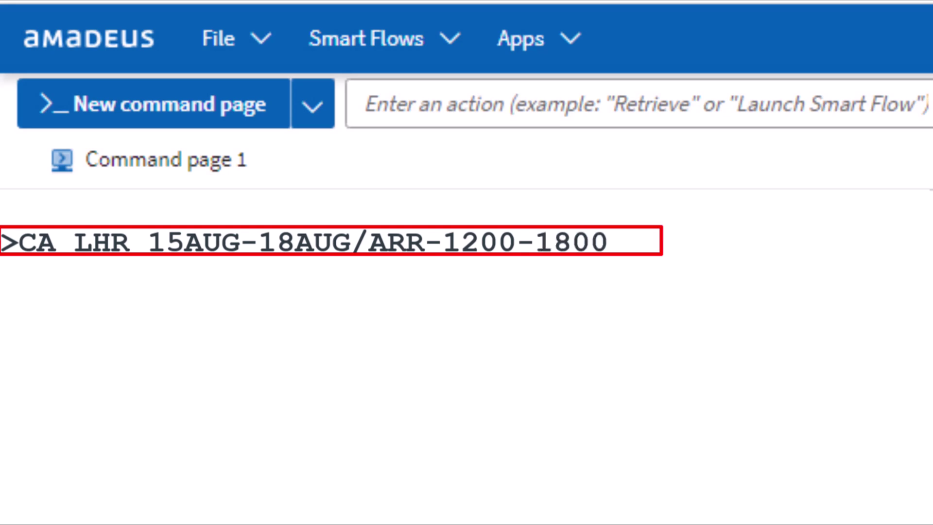
key("Return")
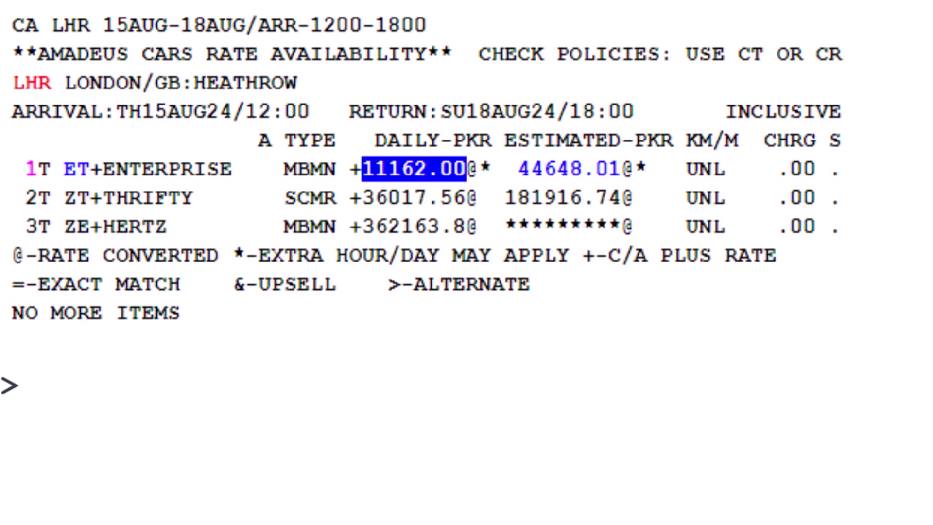
- Display the rates for Hertz car option line 3 with CA3
type("CA")
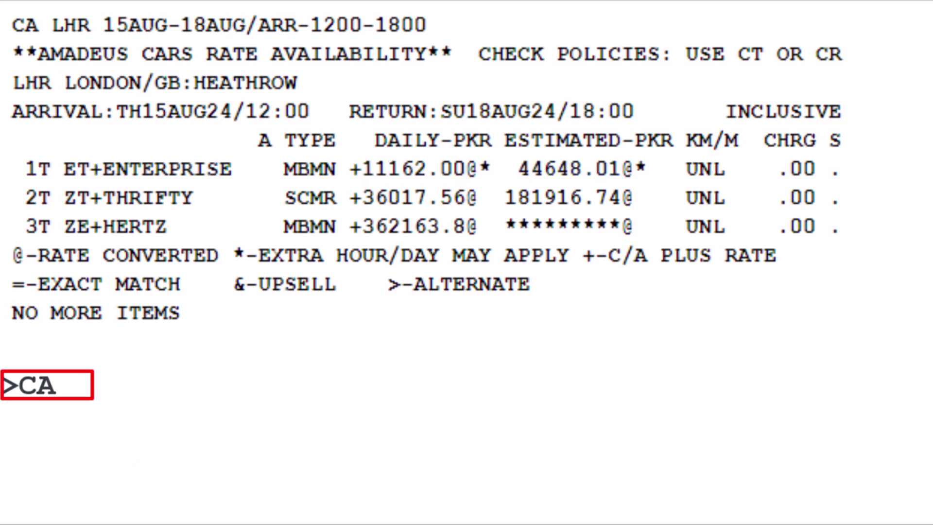
type("3")
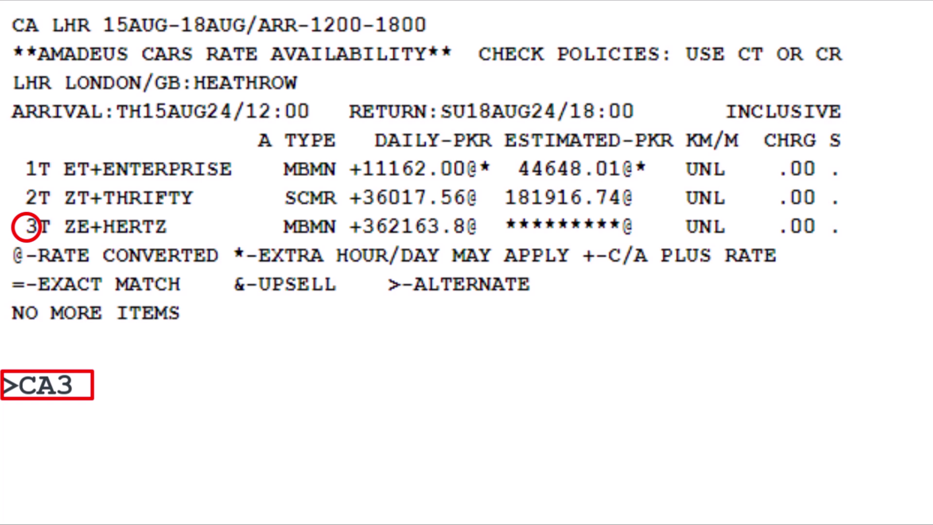
key("Return")
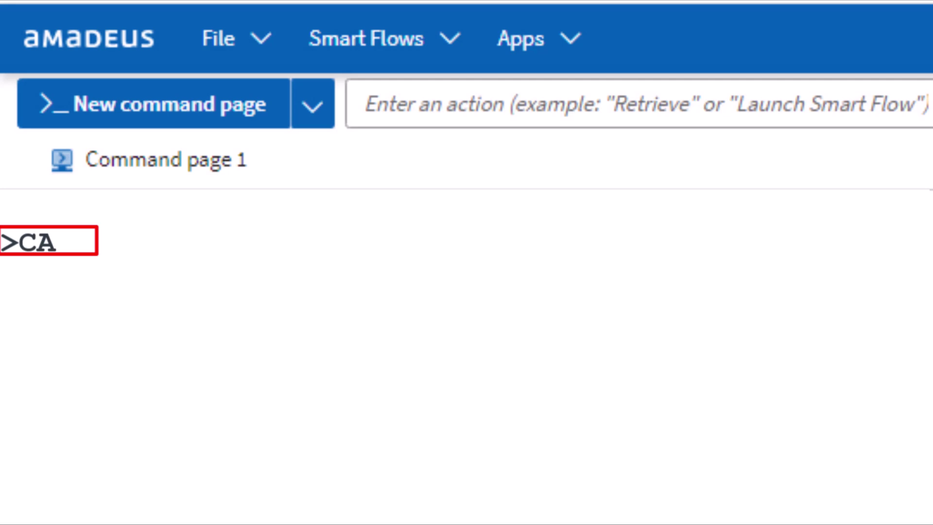
- Enter the Hertz Heathrow availability details ZE LHR 15AUG-18AUG/ARR-1200-1800
type("ZE")
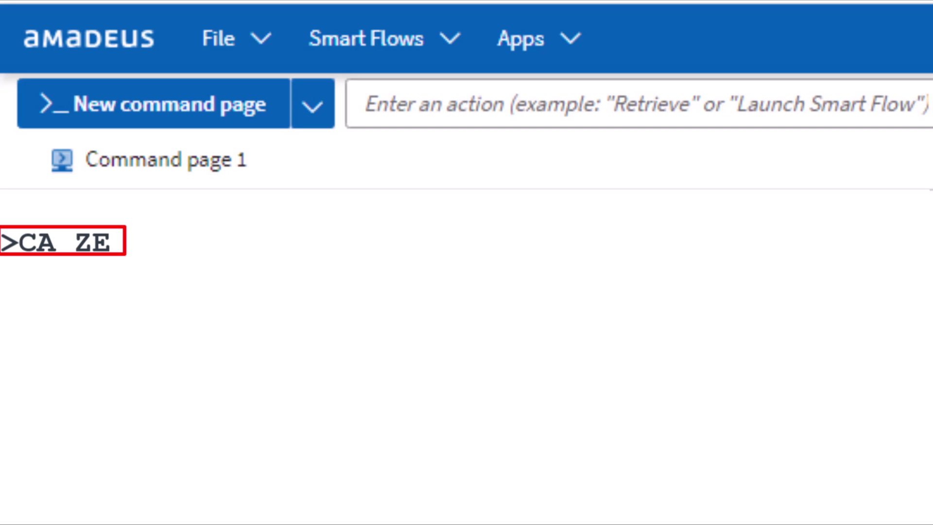
type(" LHR")
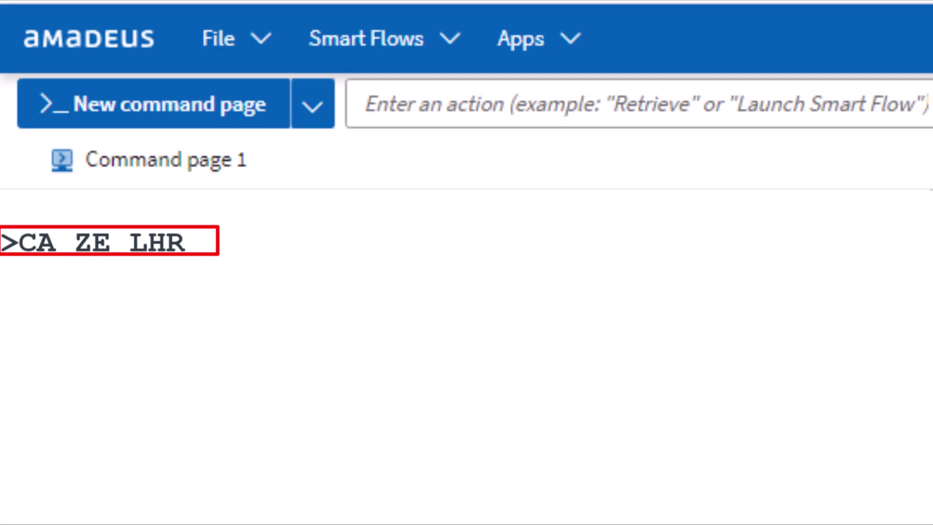
type(" 15AUG-")
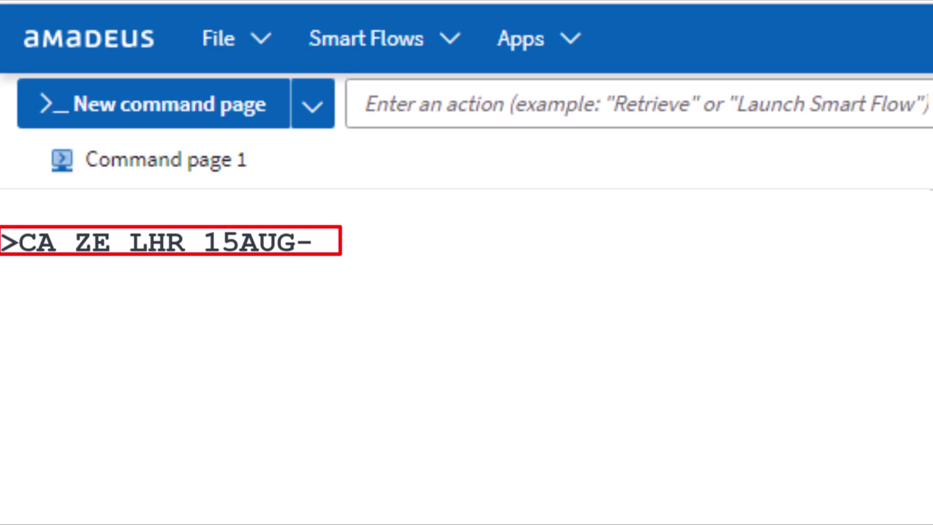
type("18AUG")
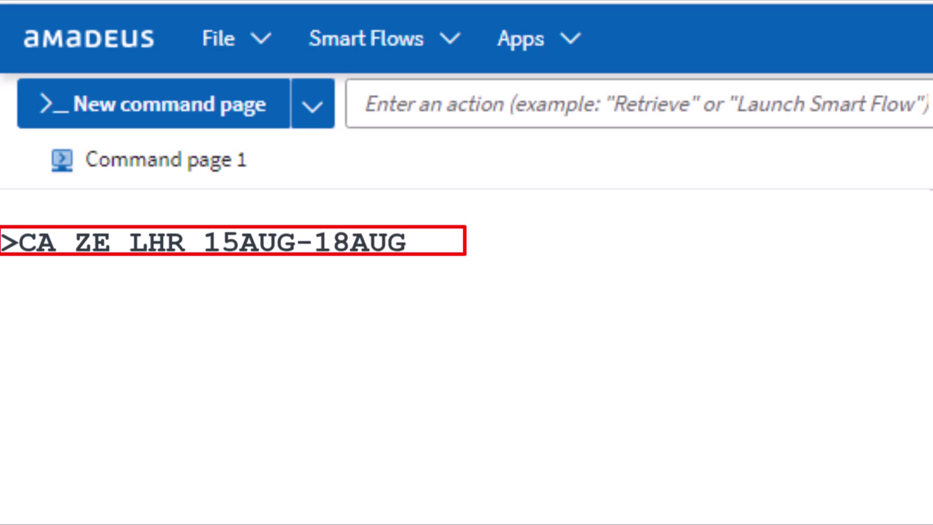
type("/ARR-")
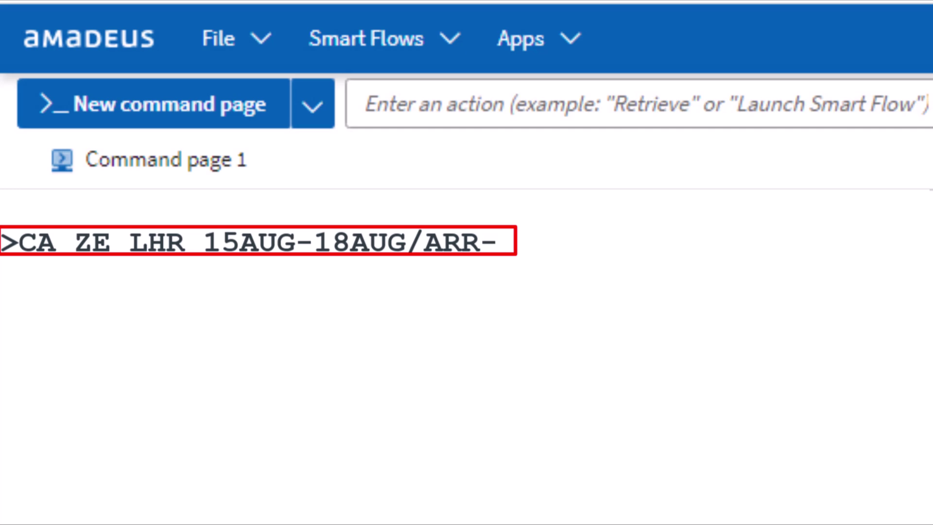
type("1200")
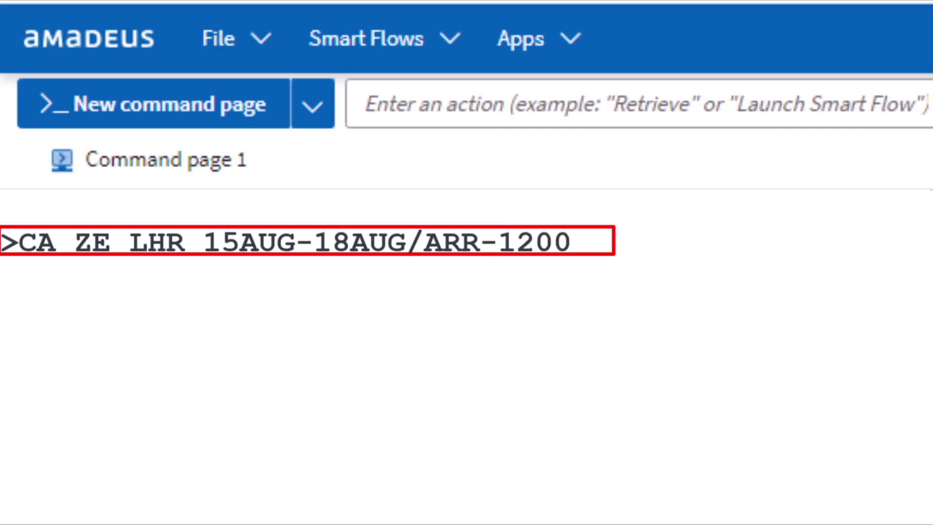
type("-1800")
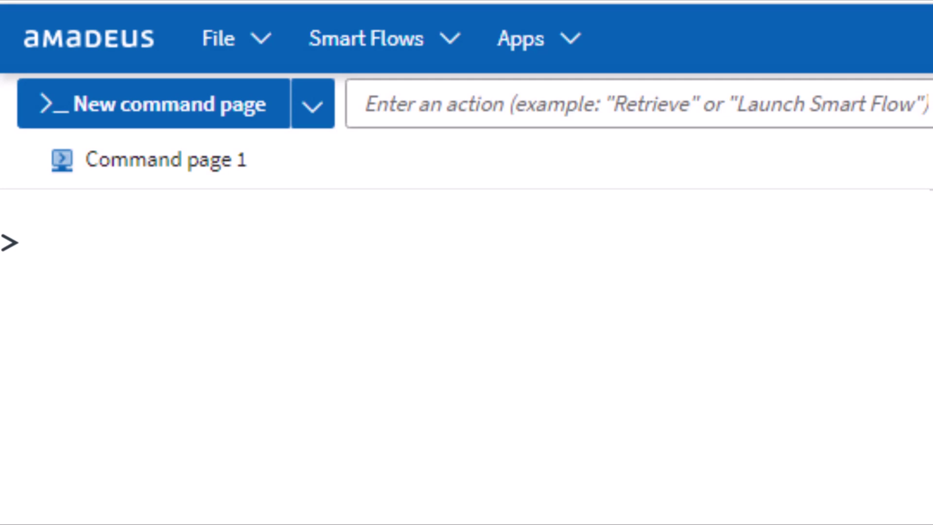
- Send the Hertz LHR 15AUG-18AUG, 1200-1800 availability request filtered to car type ECMR
type("CA")
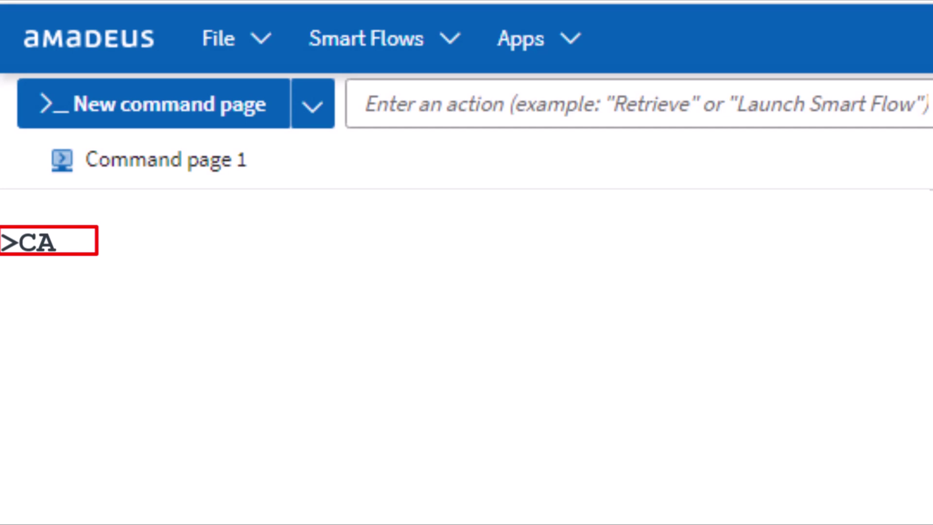
type(" ZE")
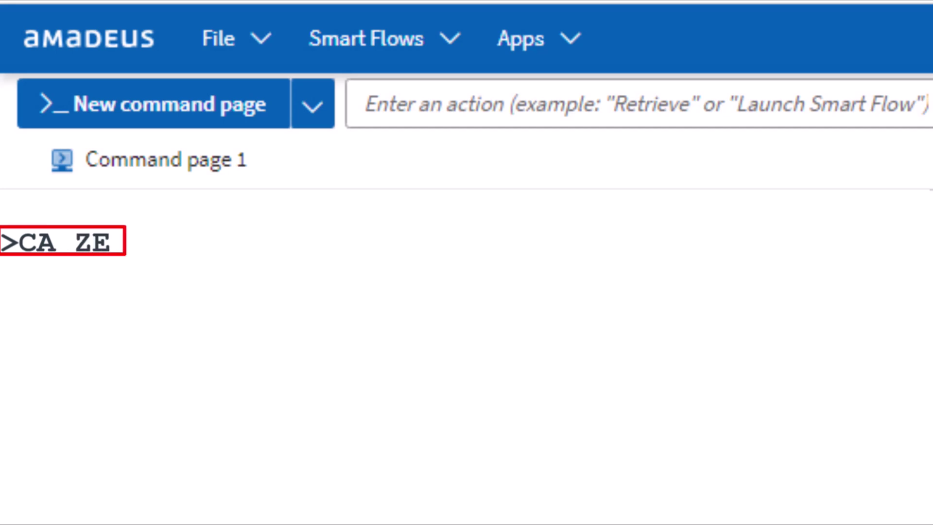
type(" LHR")
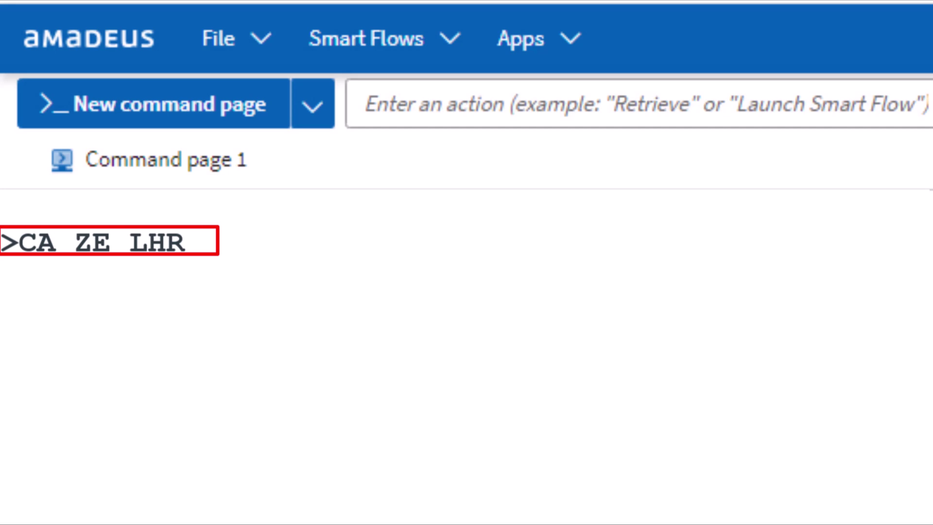
type(" 15AUG")
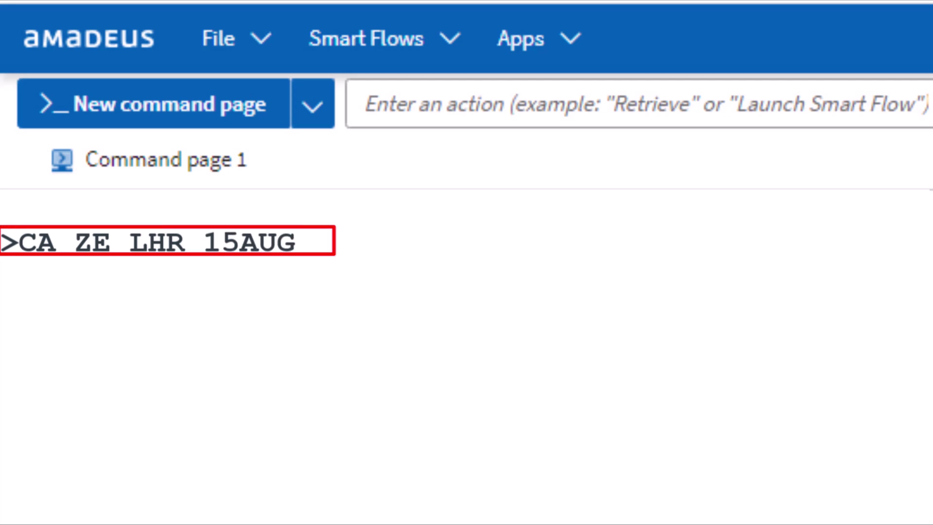
type("-18AUG")
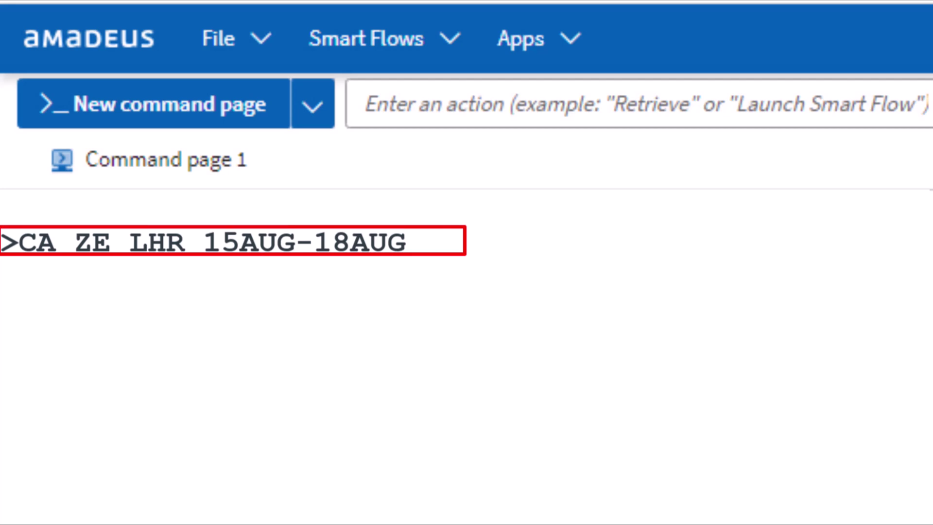
type("/ARR")
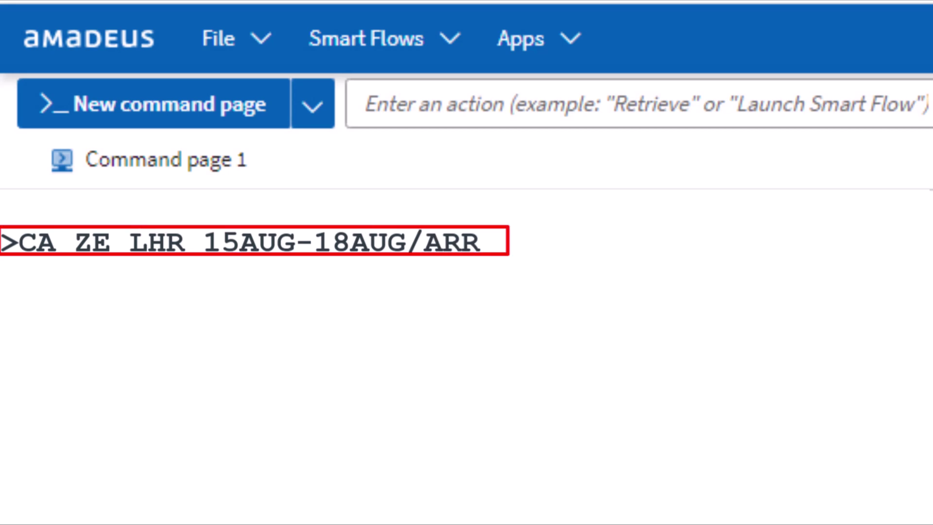
type("-1200-")
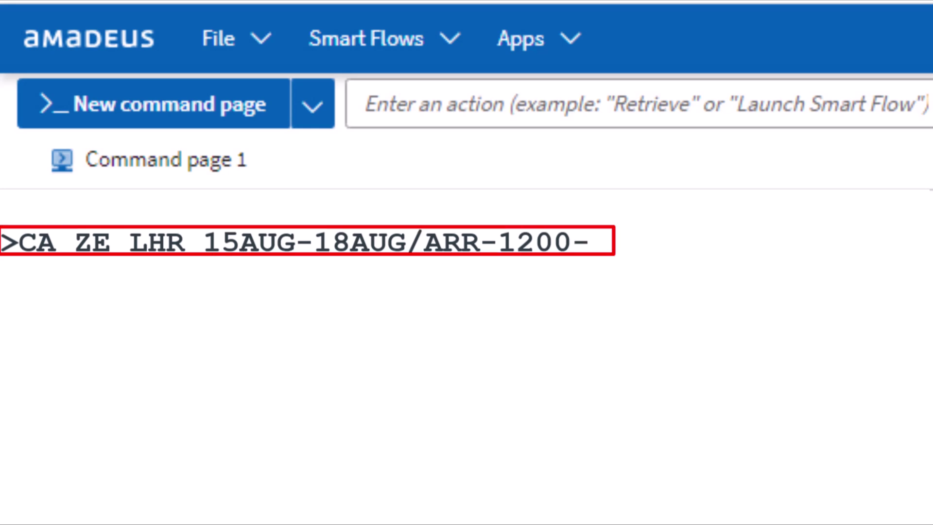
type("1800")
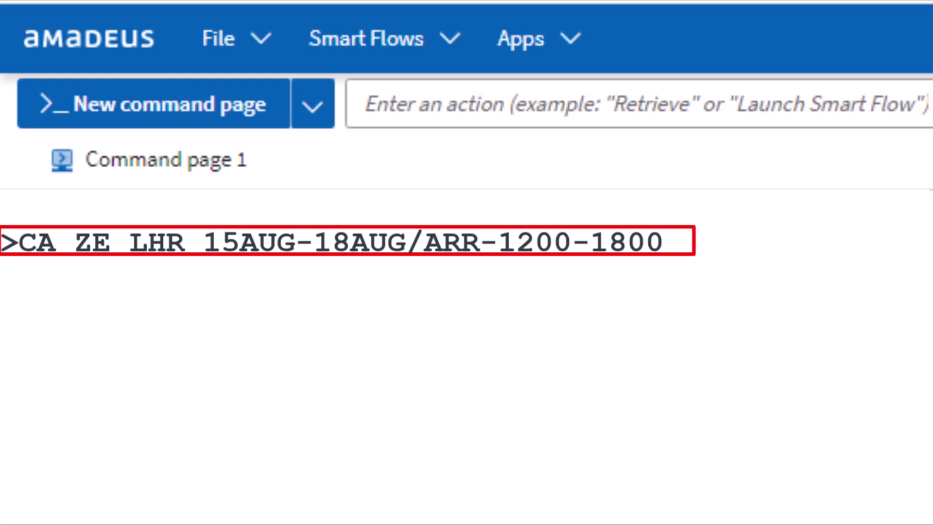
type("/")
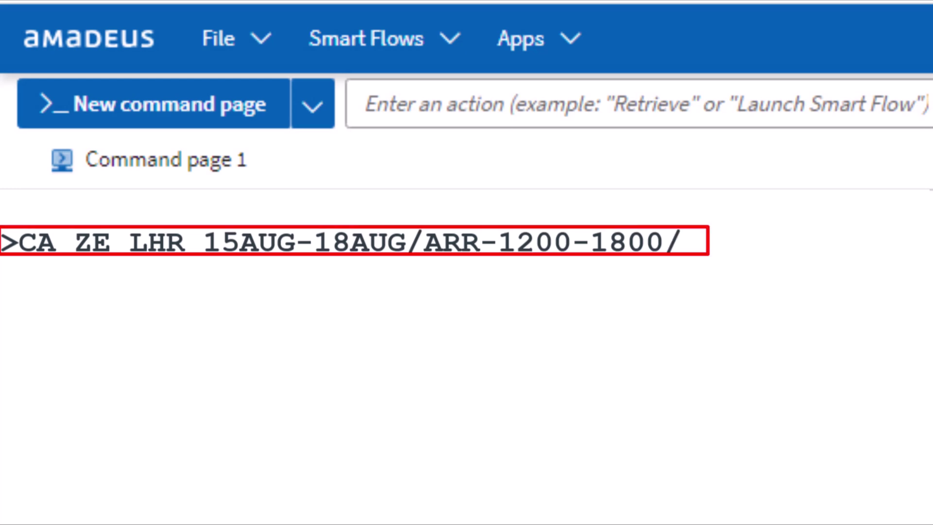
type("VT")
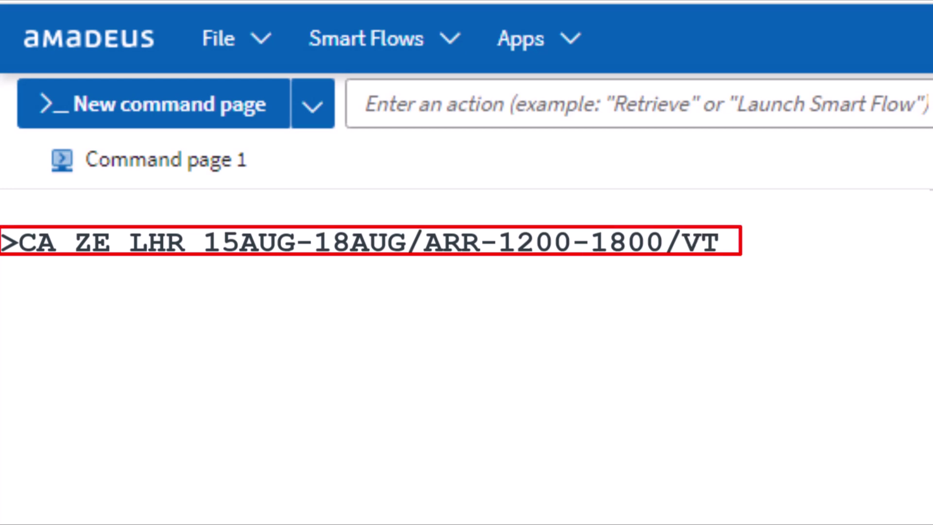
type("-ECMR")
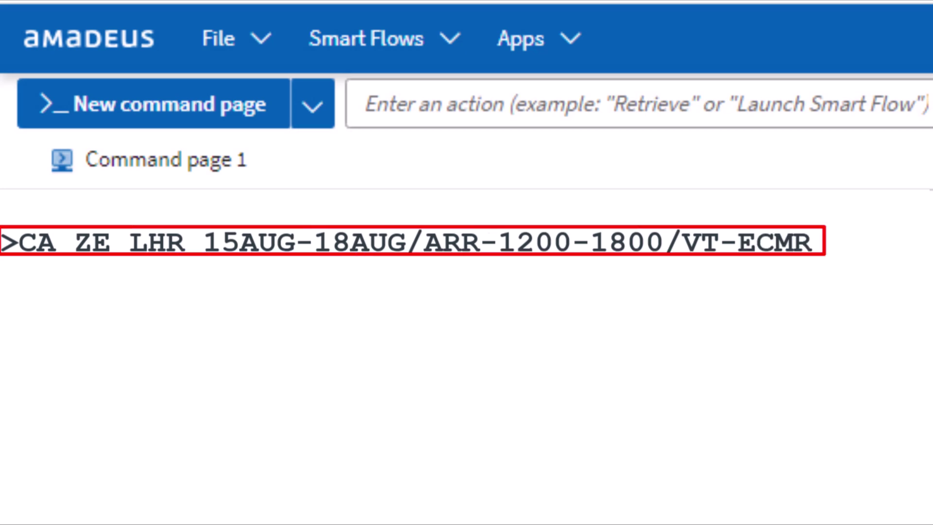
key("Return")
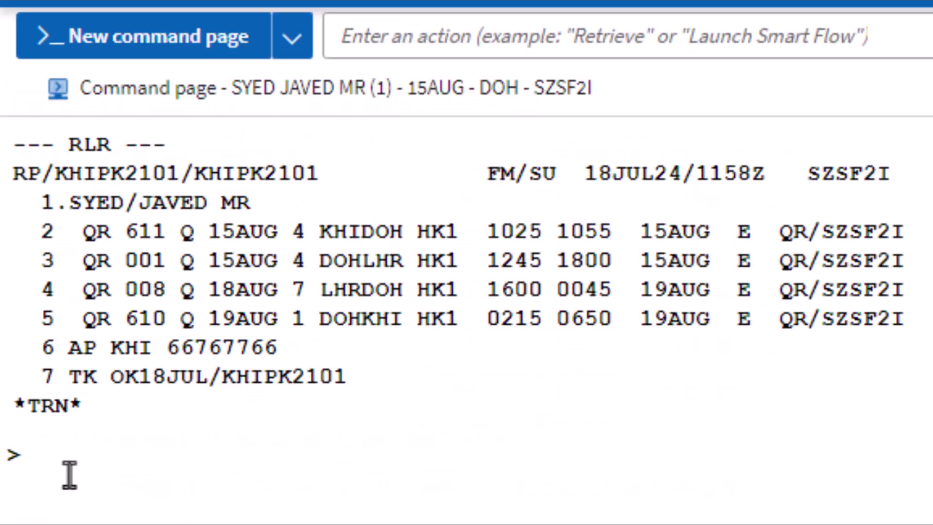
type("CA")
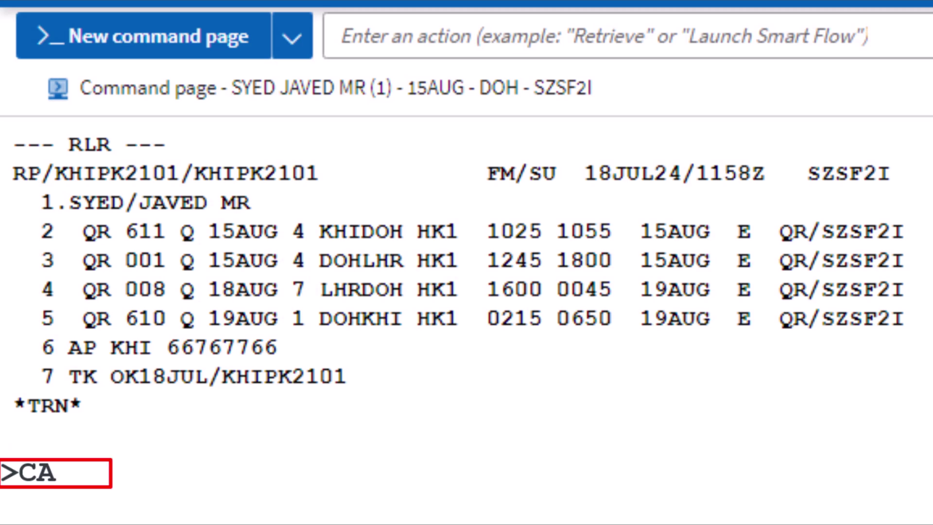
type("S3")
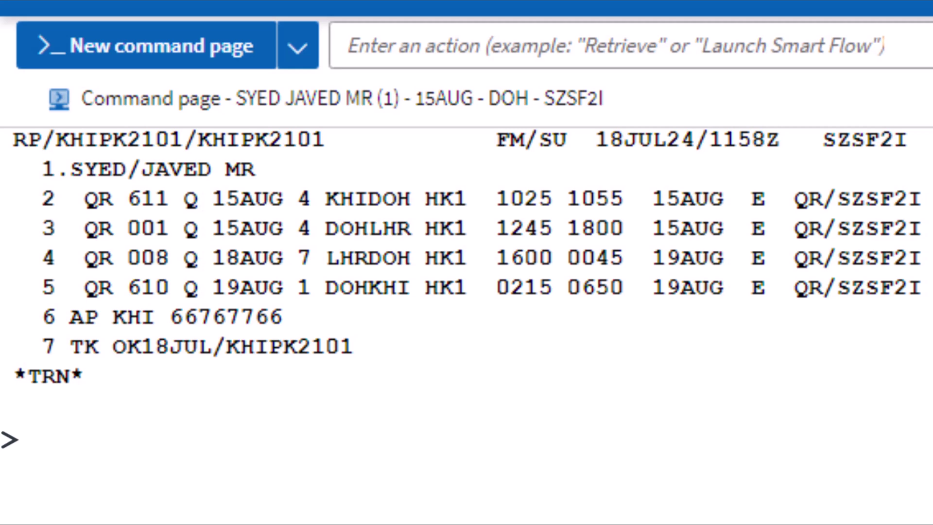
type("CA")
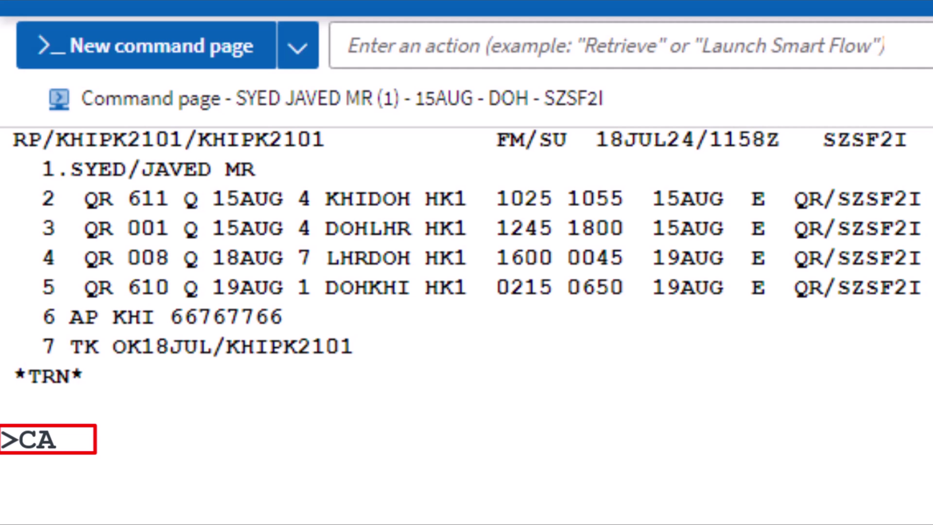
type("S3")
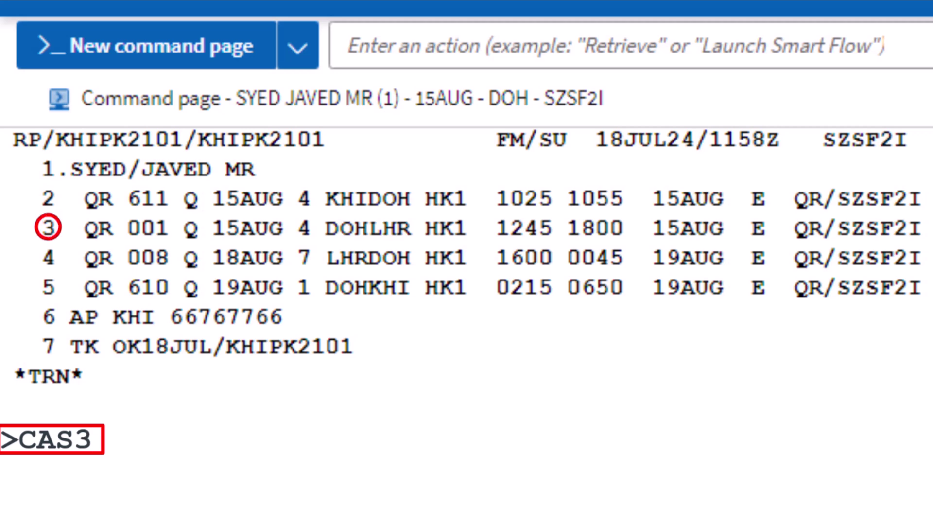
type("/")
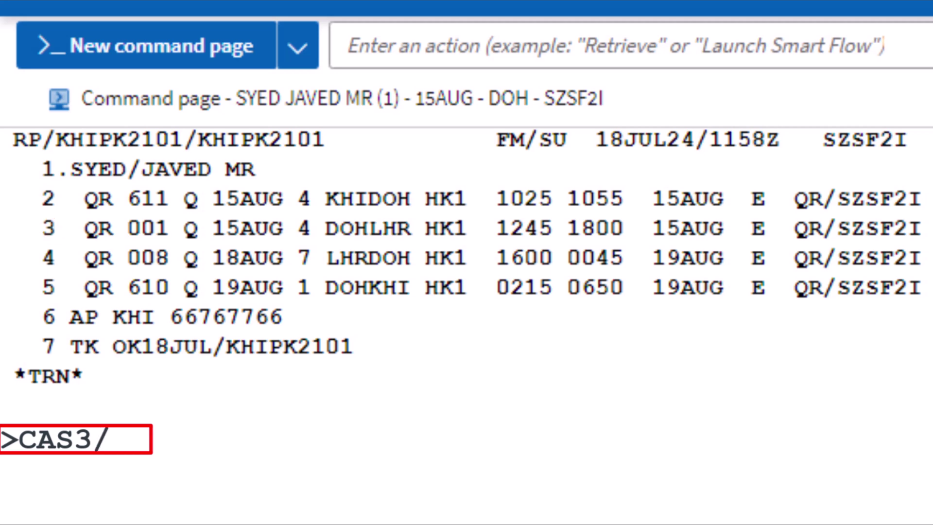
type("CO")
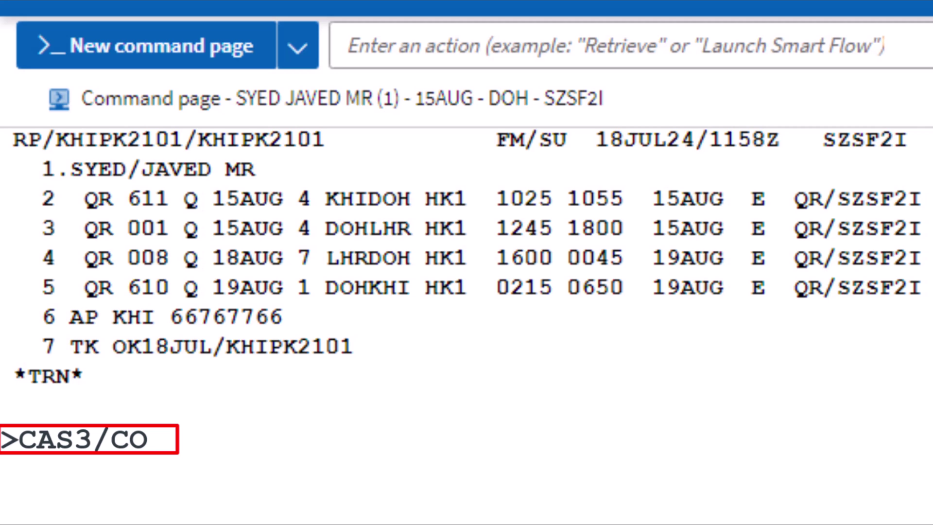
type("-")
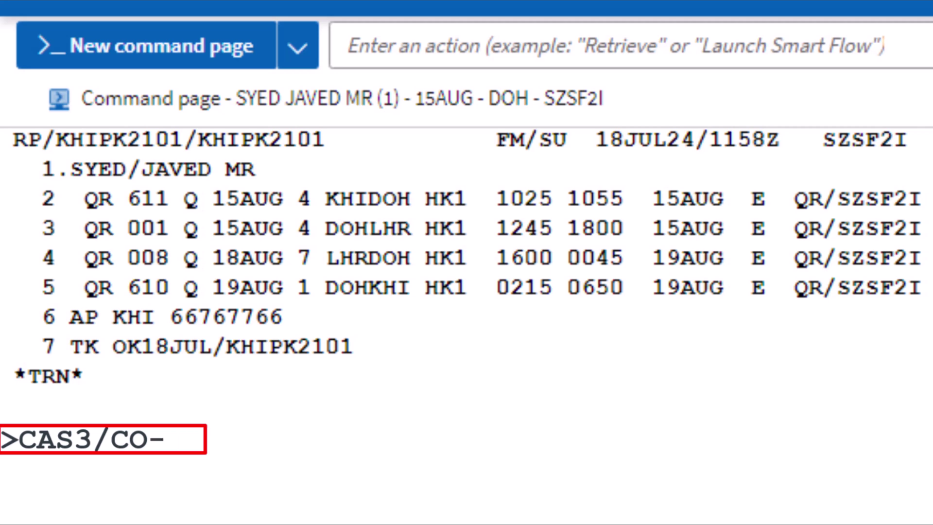
type("ZE")
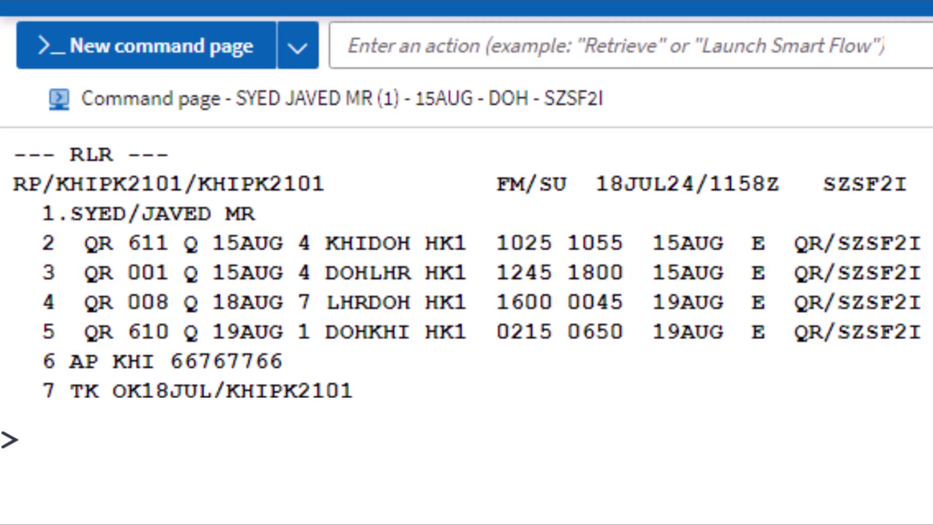
- Enter the car sell entry CAS3/CO-ZE/VT-ECMR for Hertz option 3
type("CA")
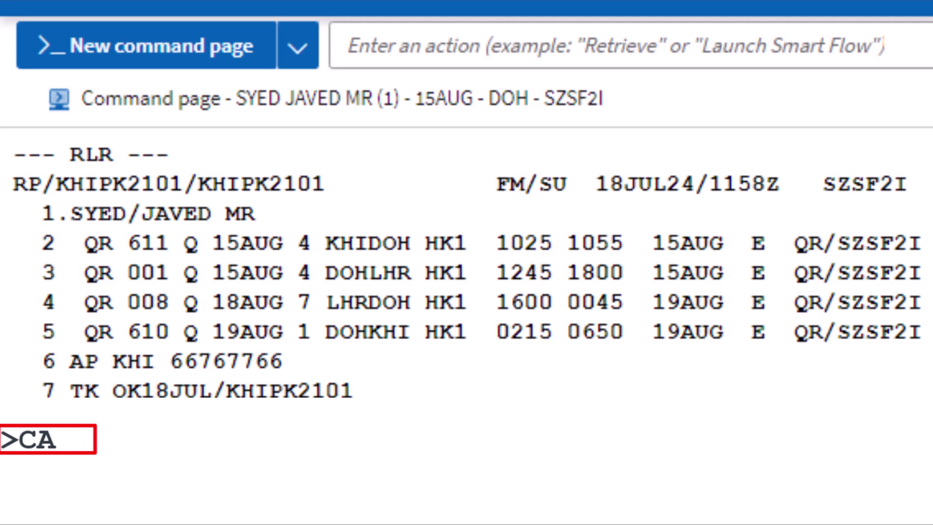
type("S3")
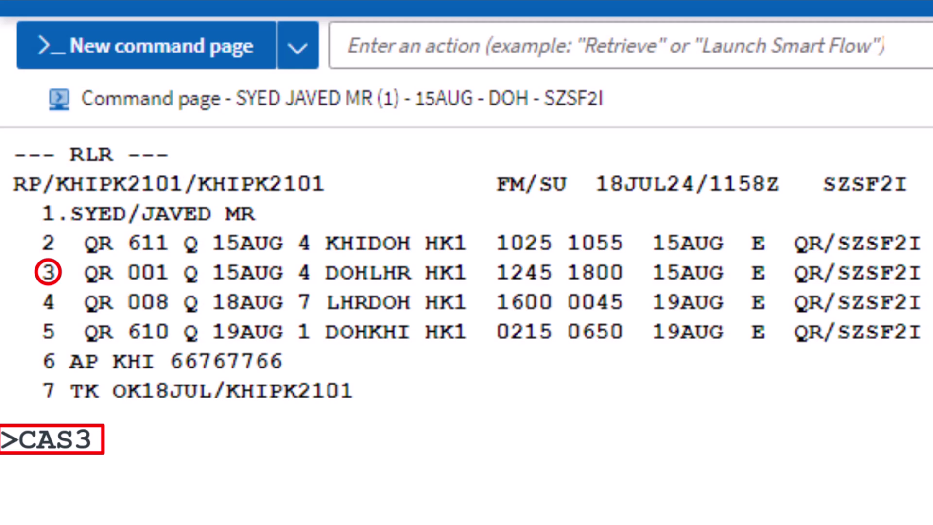
type("/")
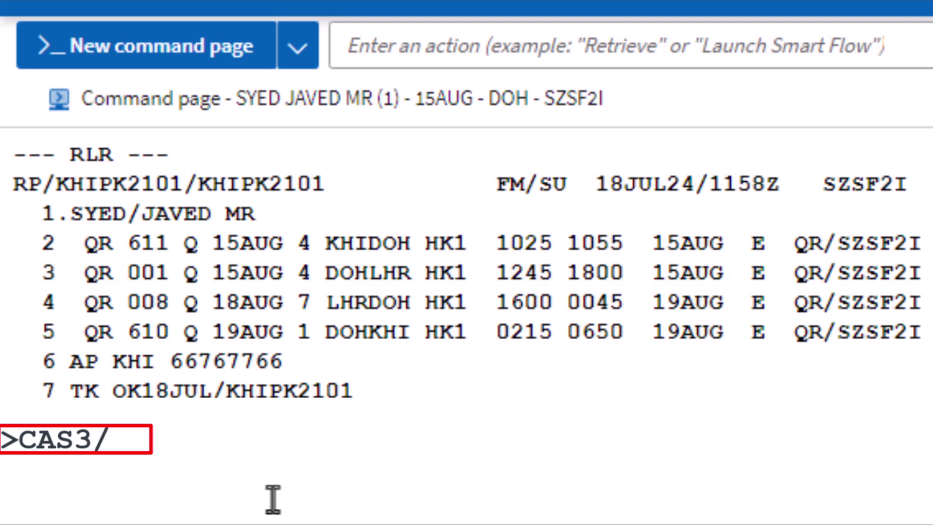
type("CO")
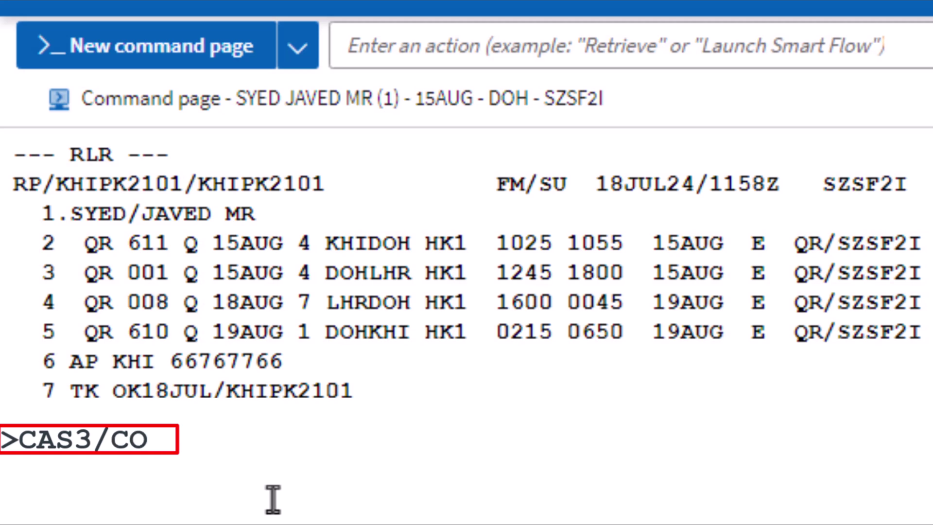
type("-")
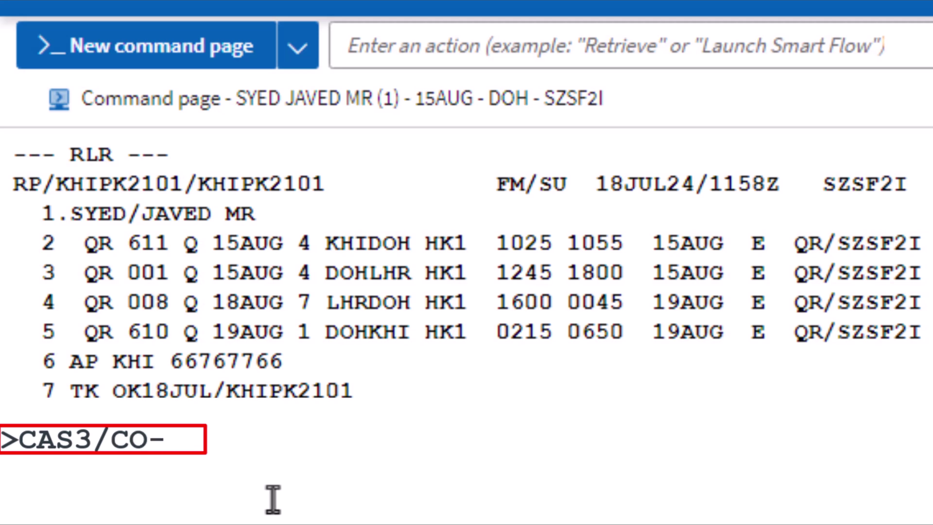
type("ZE")
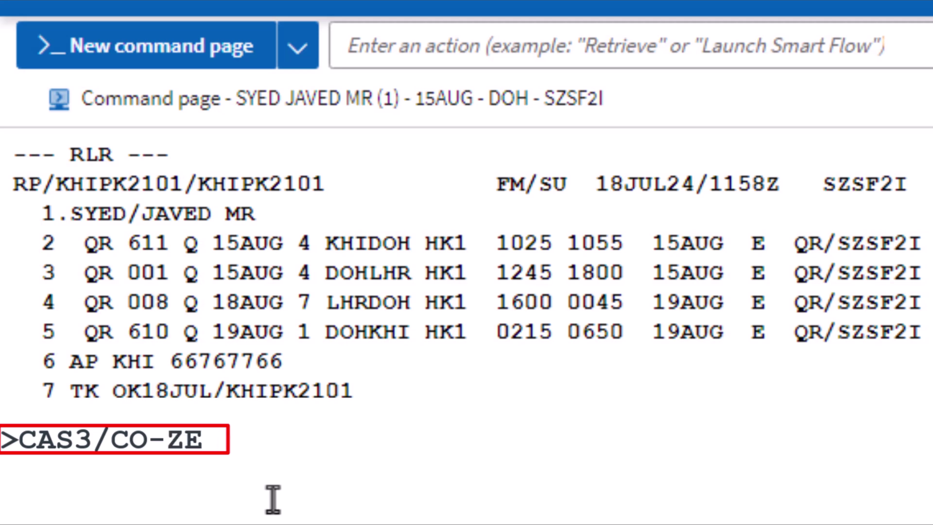
type("/")
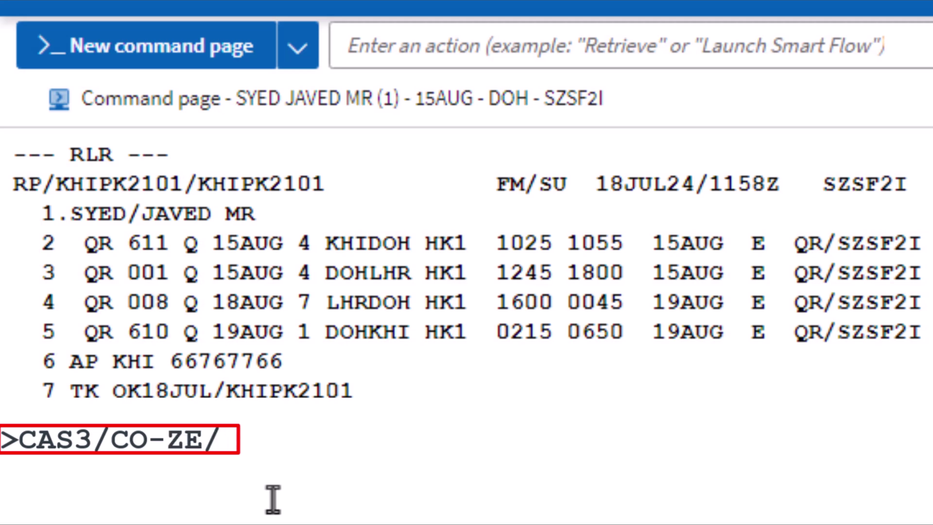
type("VT")
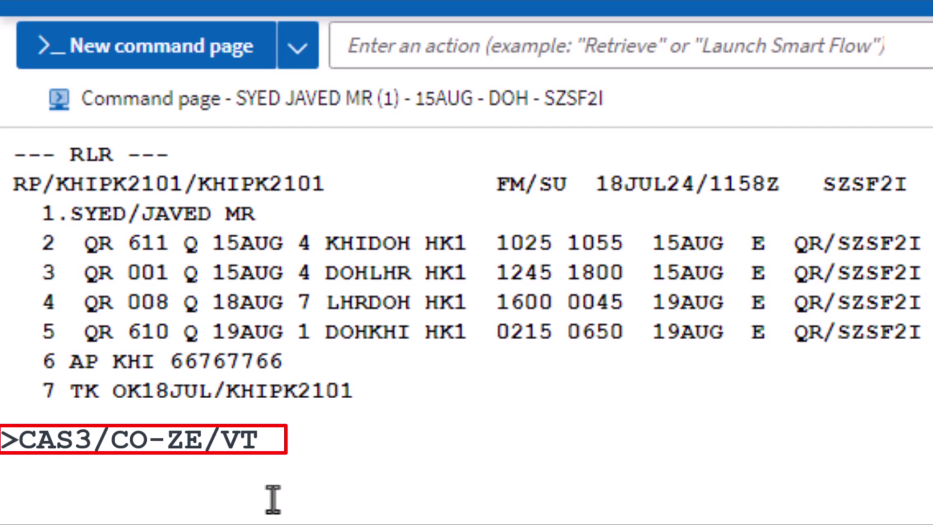
type("-ECMR")
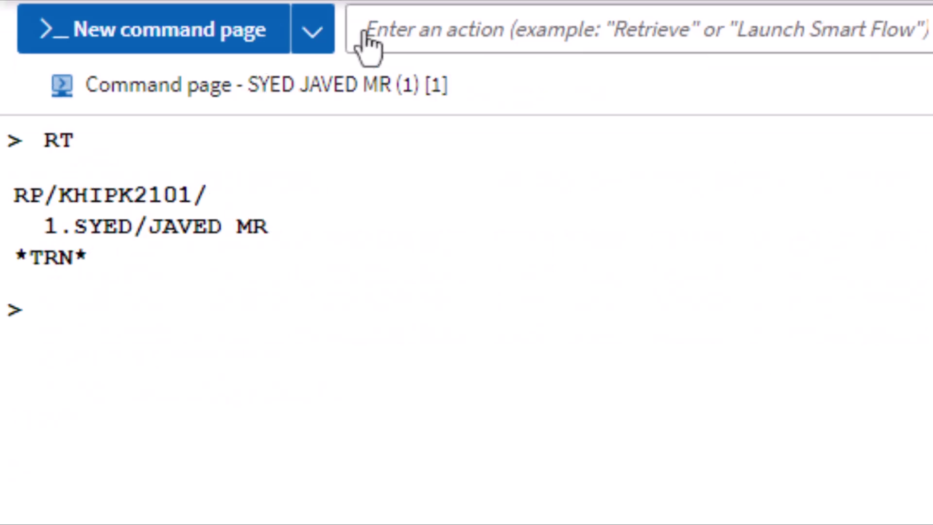
- Enter the Hertz availability request CA ZE LHR 15AUG-18AUG/ARR-1200-1800/VT-ECMR
left_click(27, 311)
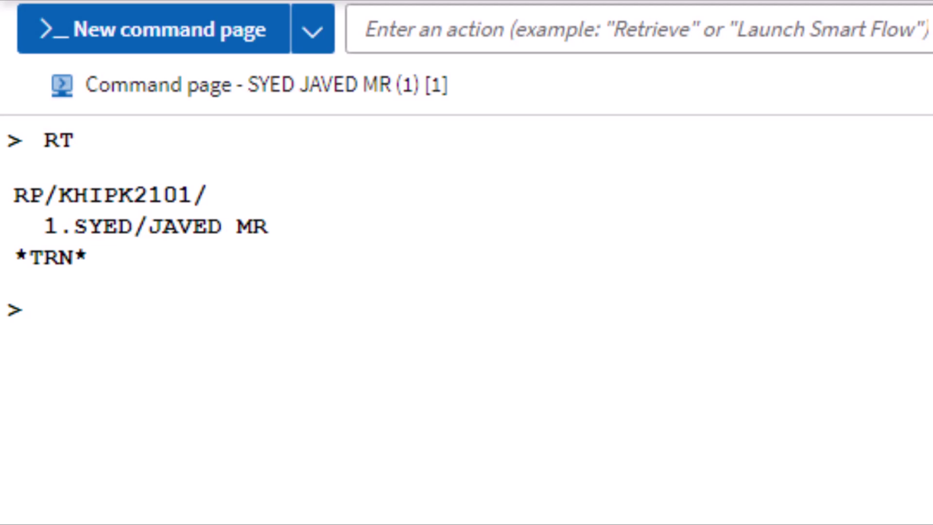
type("CA")
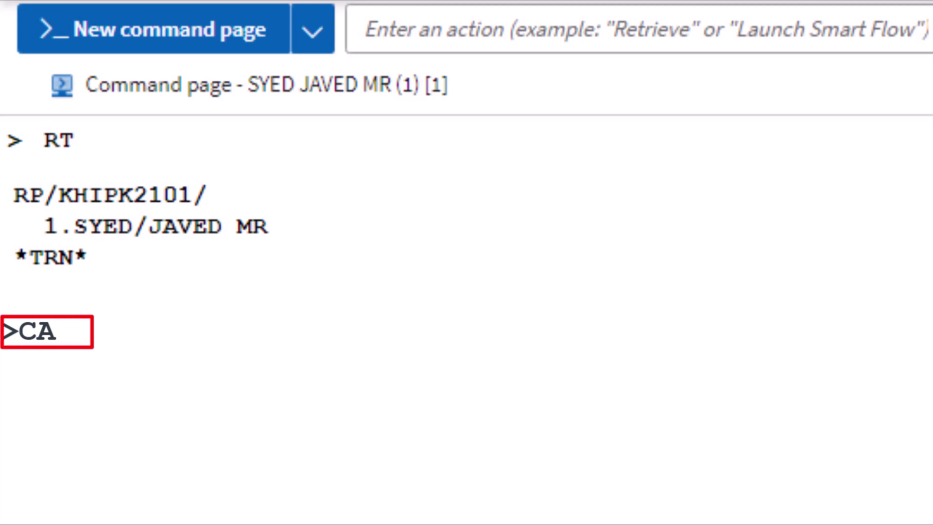
type(" ZE")
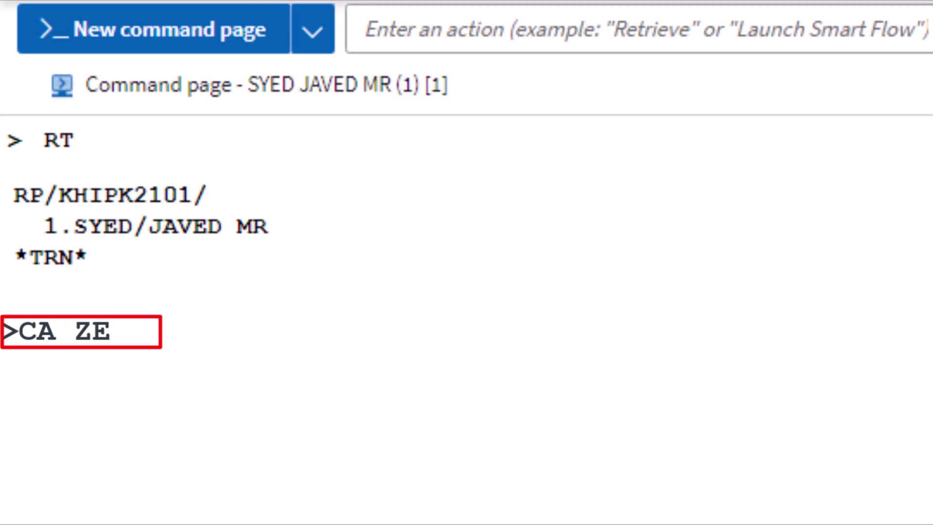
type(" LHR")
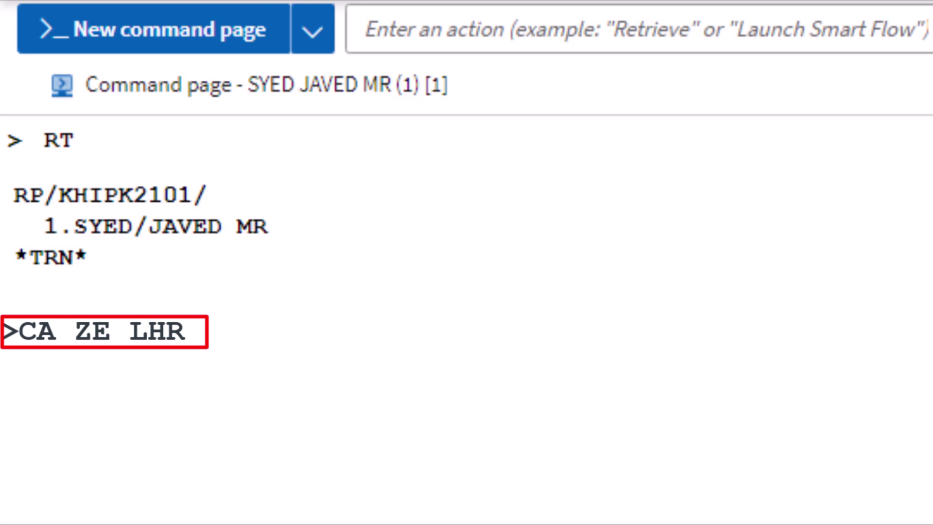
type("15AUG")
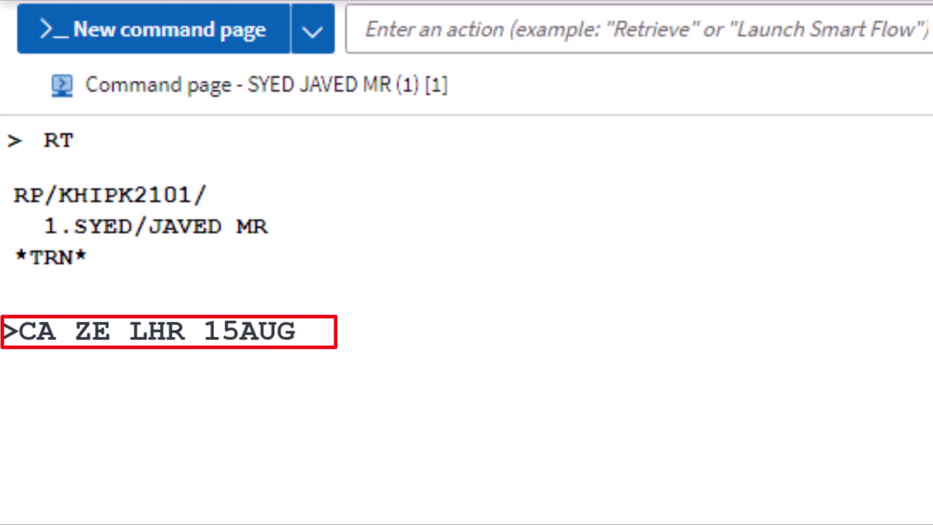
type("-18AUG")
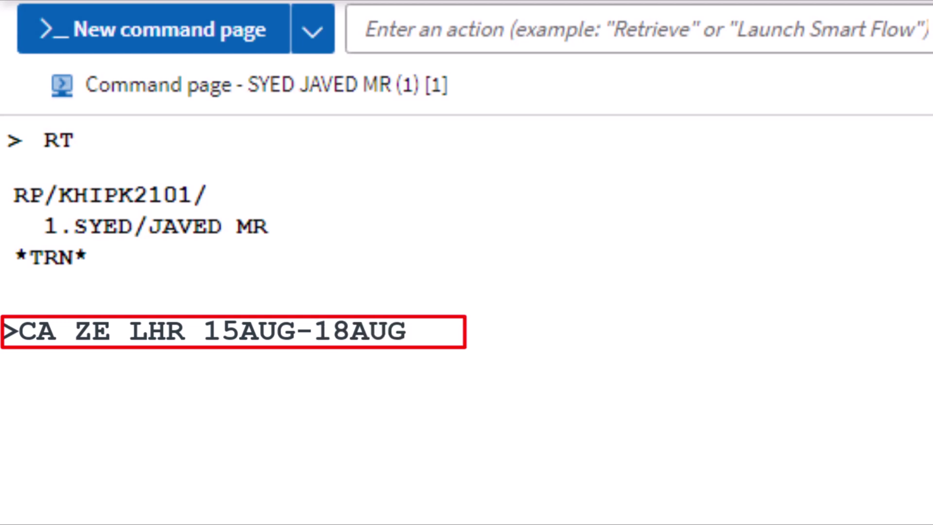
type("/ARR")
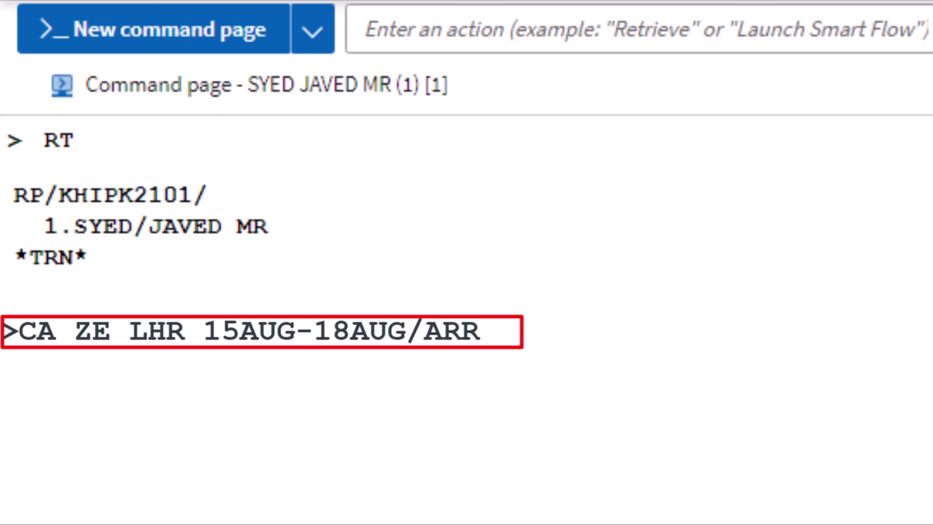
type("-1200-1800")
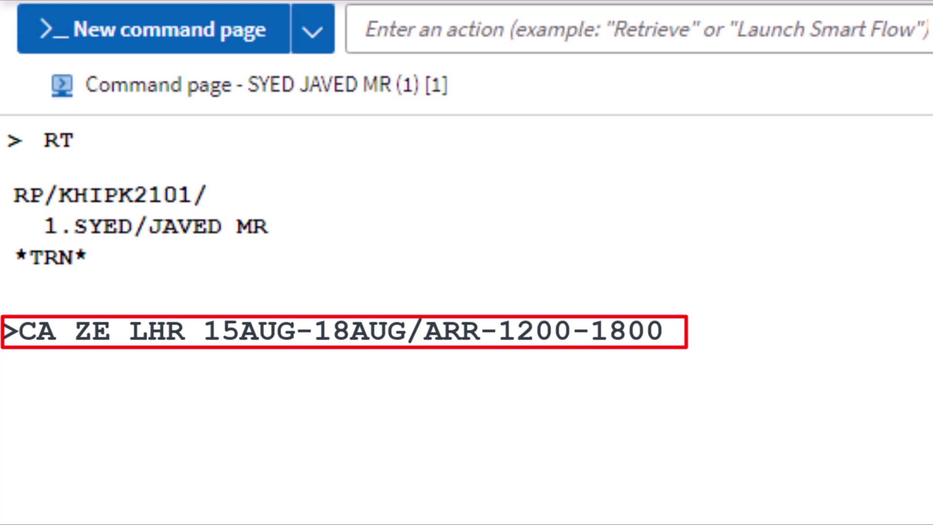
type("/VT")
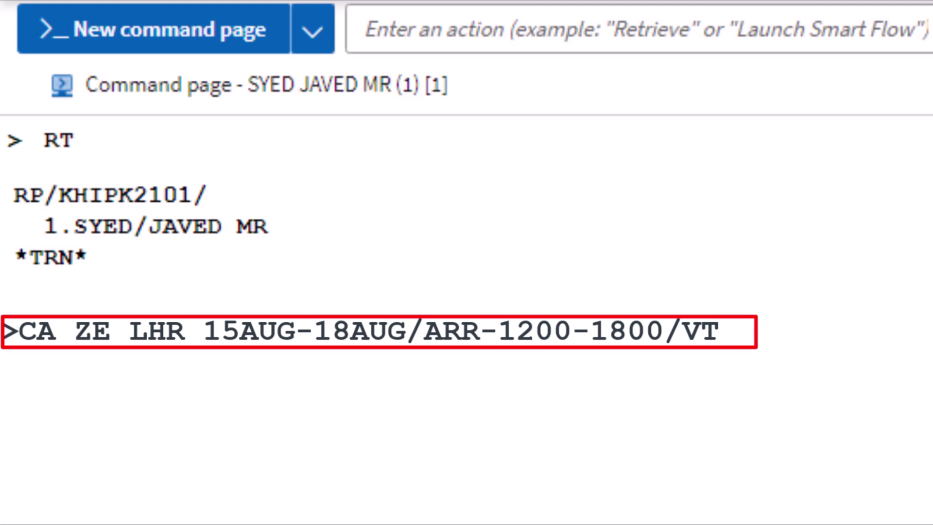
type("-ECMR")
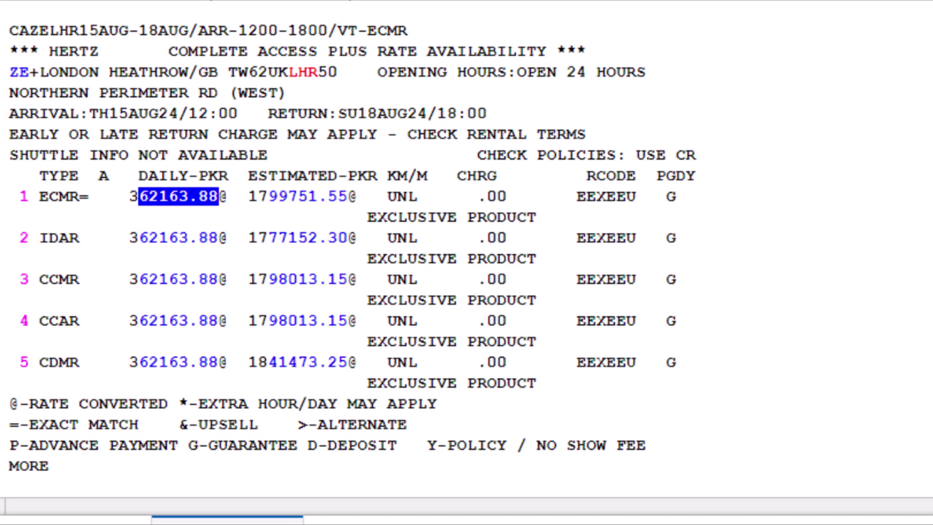
- Sell Hertz car option 1, ECMR at Heathrow for 15–18 August, into the booking
scroll(349, 247, "down", 2)
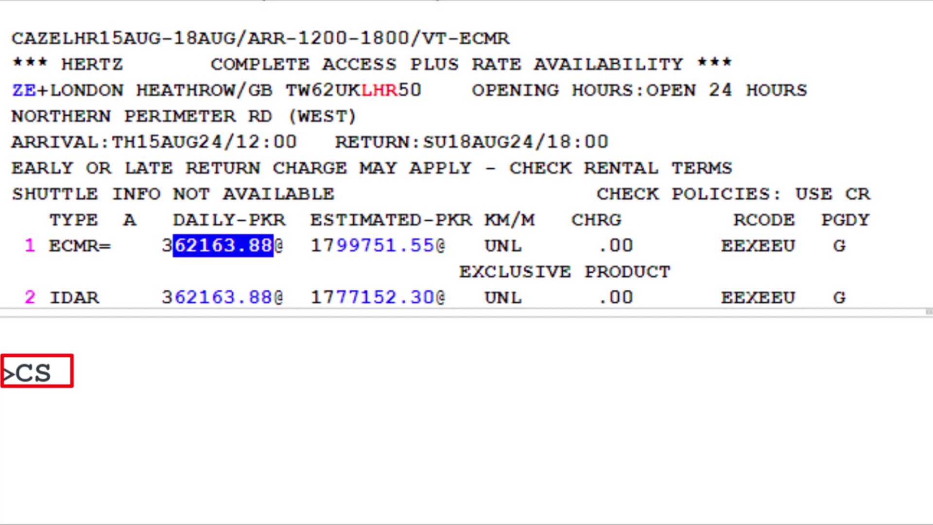
type("1")
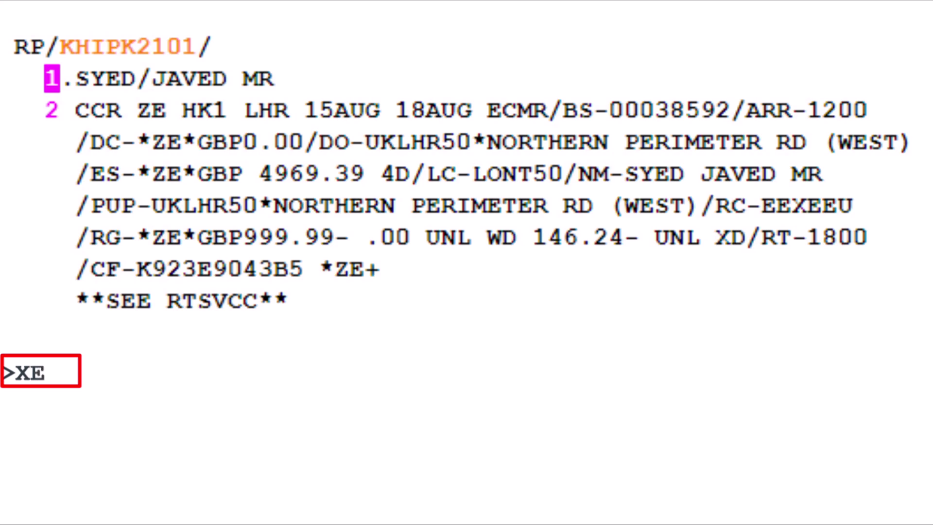
- Cancel segment 2 with XE2, add the agency phone, TKOK and received-from, and end the PNR
type("2")
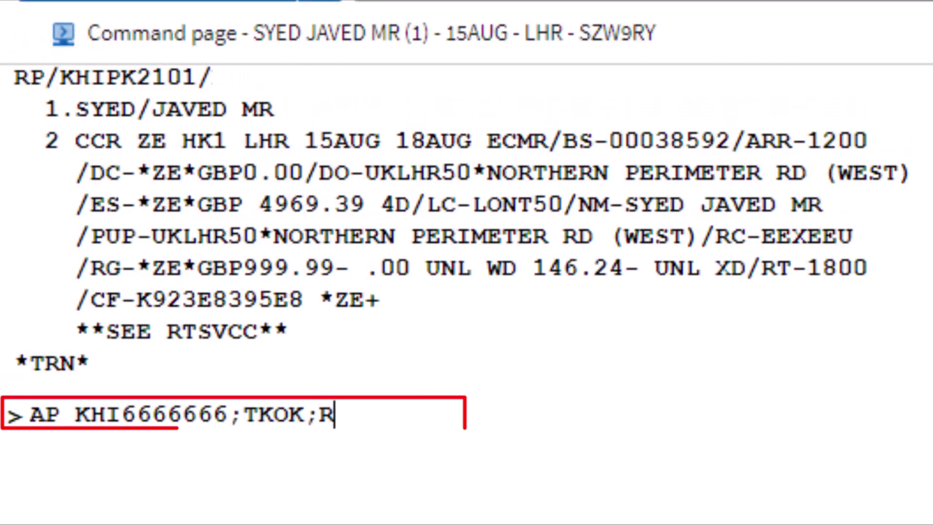
type("F")
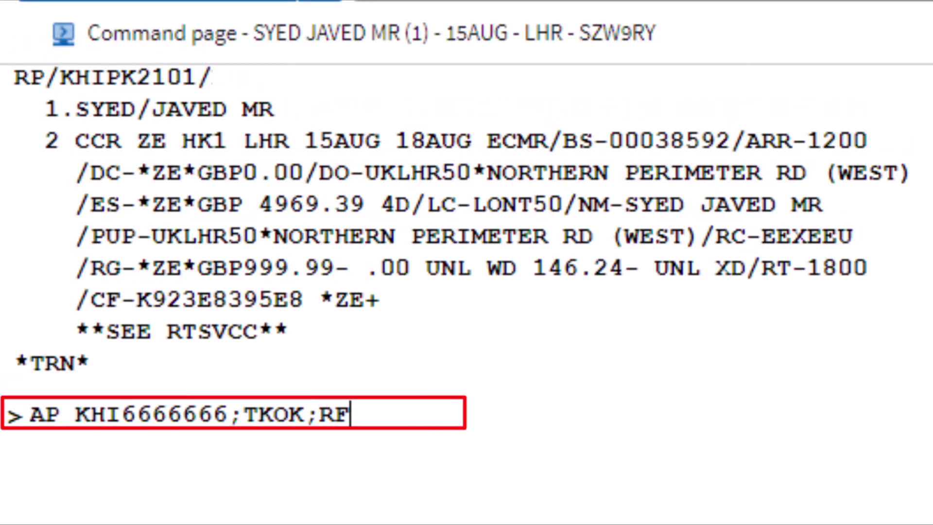
type("A;ER")
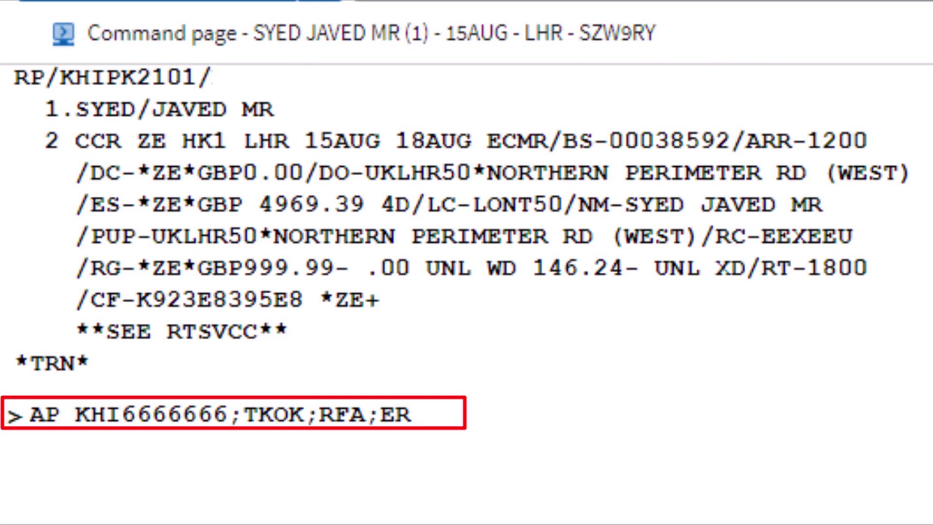
key("Return")
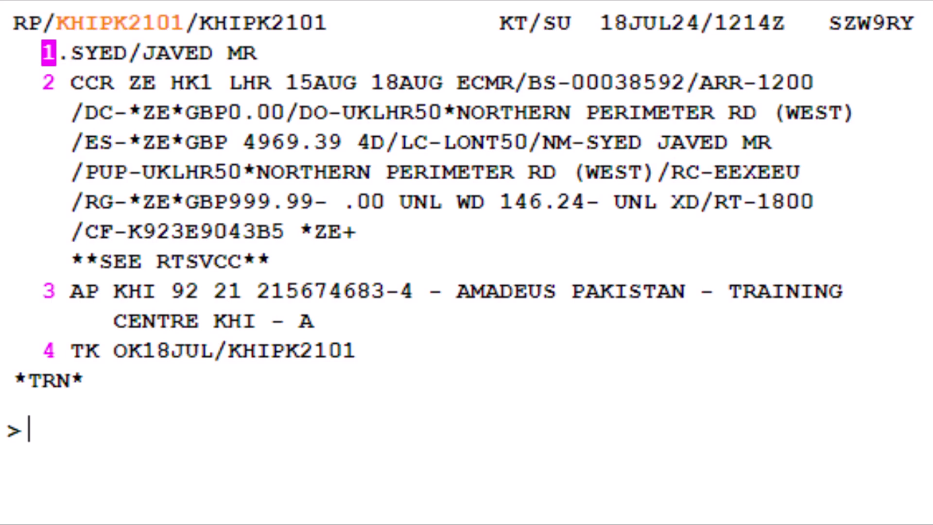
- Review car segment 2's rate, tax, surcharge and coverage details with RTSVCC2, paging with MD
type("RT")
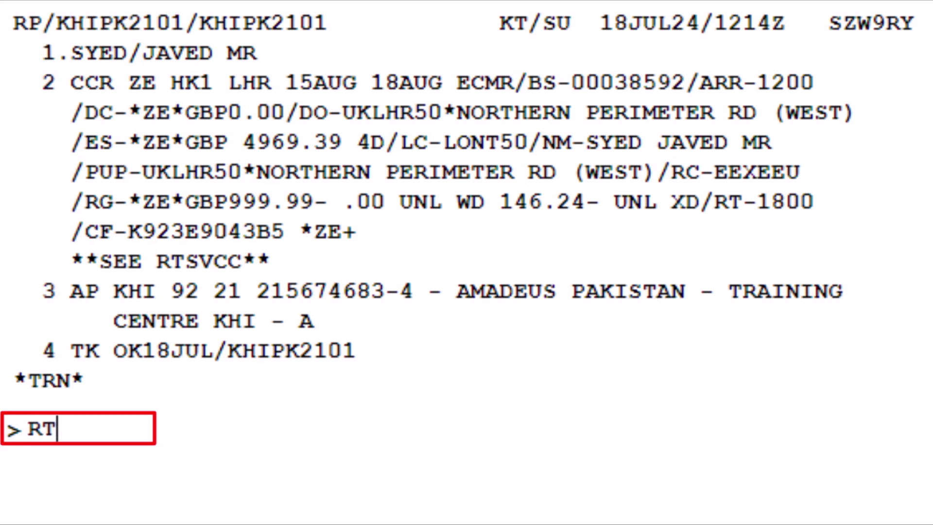
type("SVCC")
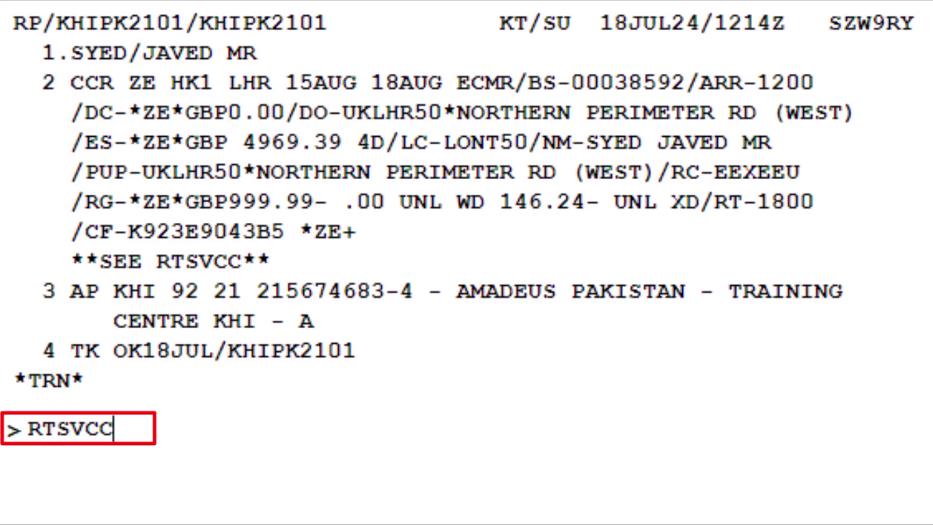
type("2")
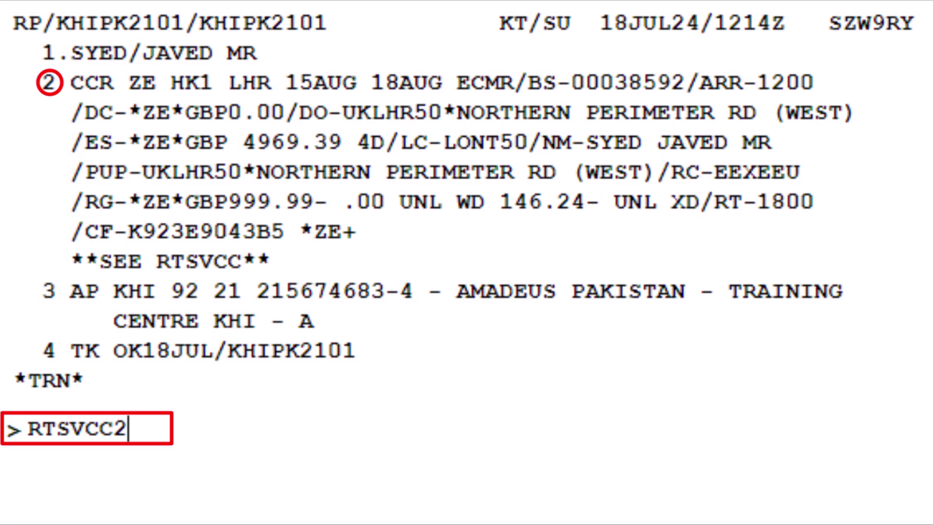
key("Return")
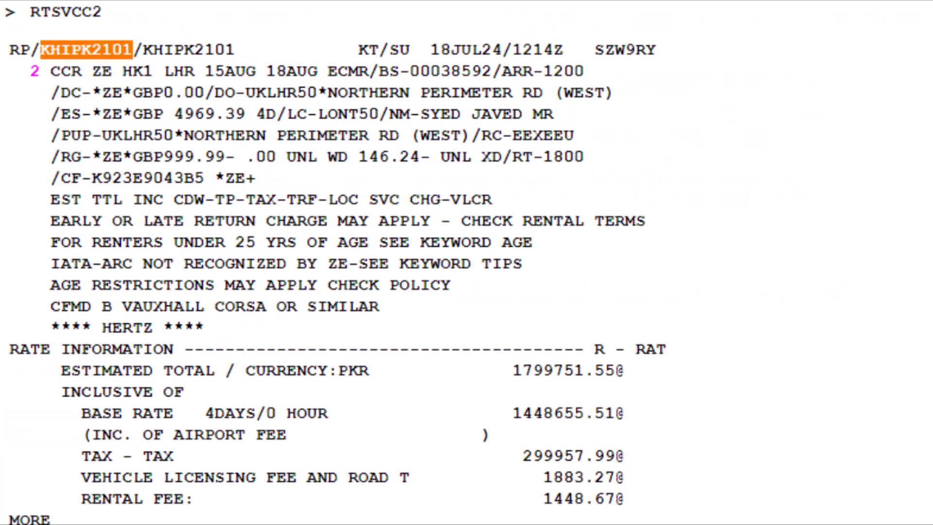
type("MD")
key("Return")
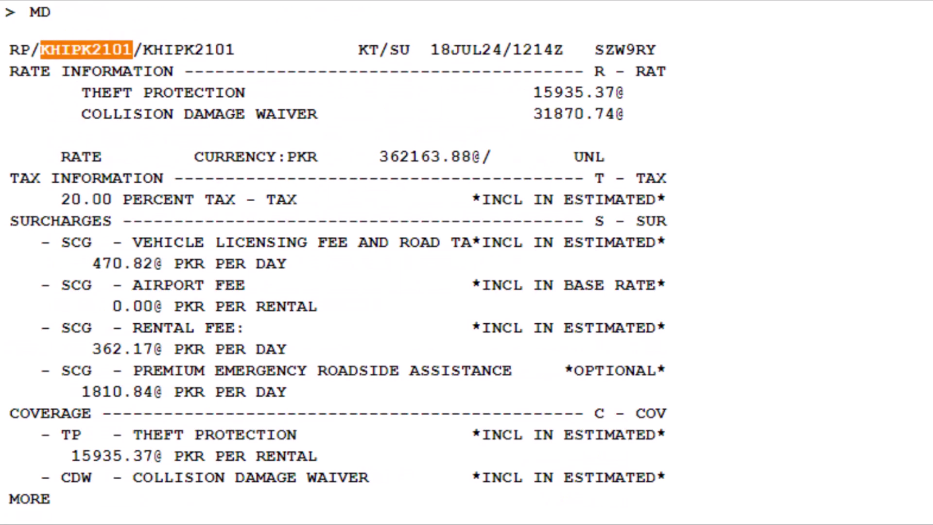
key("Return")
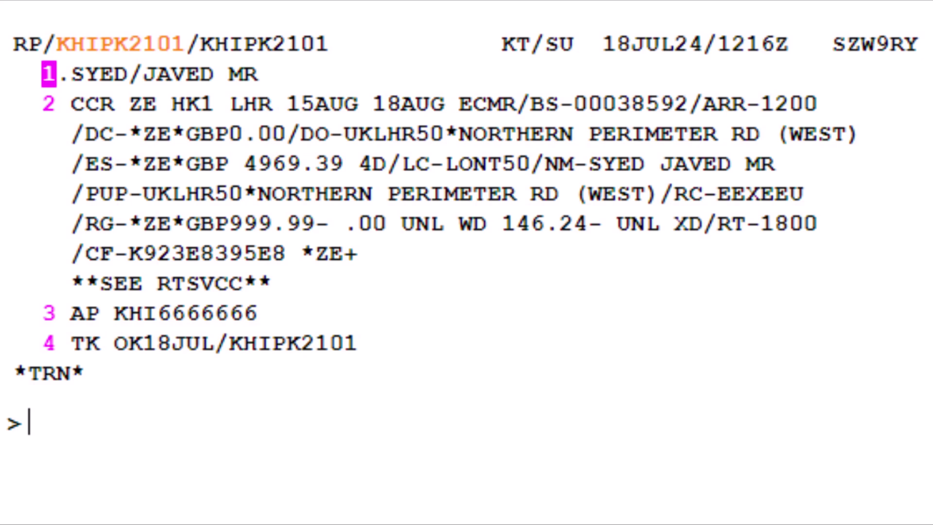
- Show the IED itinerary for the Hertz Heathrow rental, estimated GBP 4969.39, and scroll through it
type("IED")
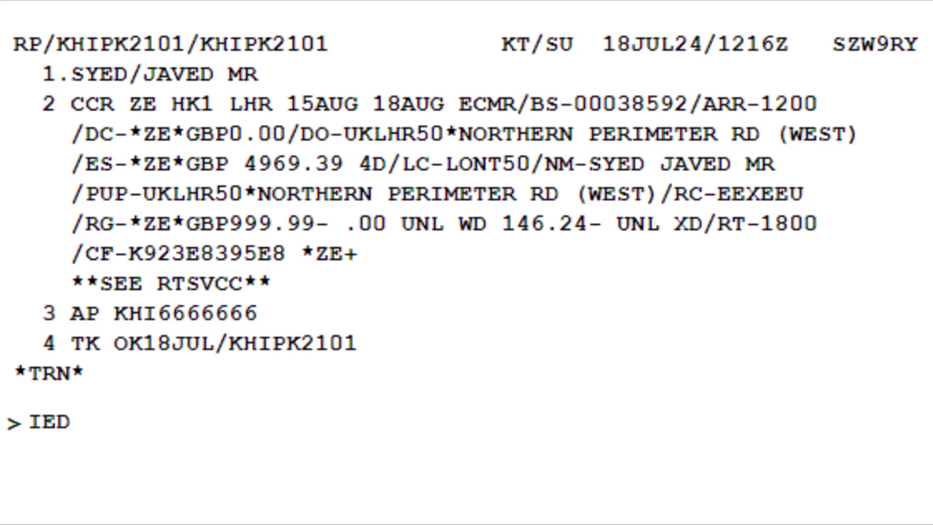
key("Return")
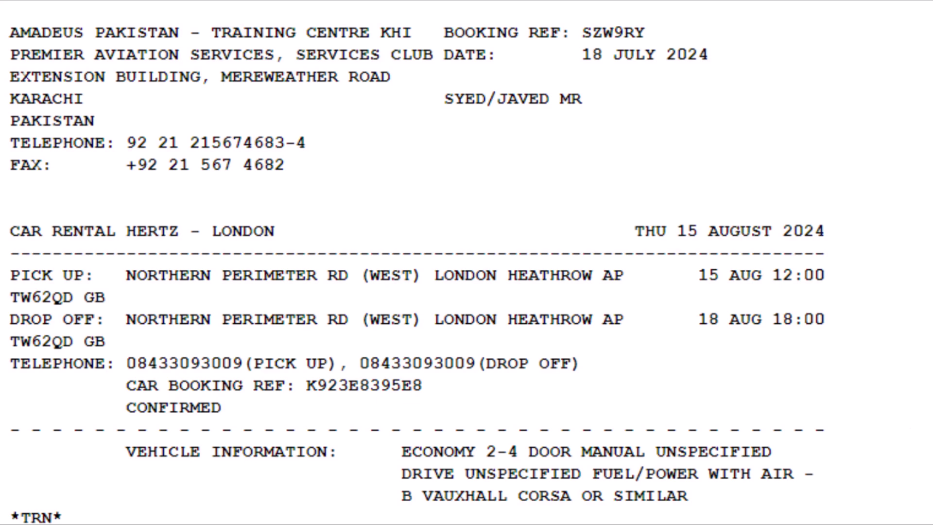
scroll(99, 498, "down", 7)
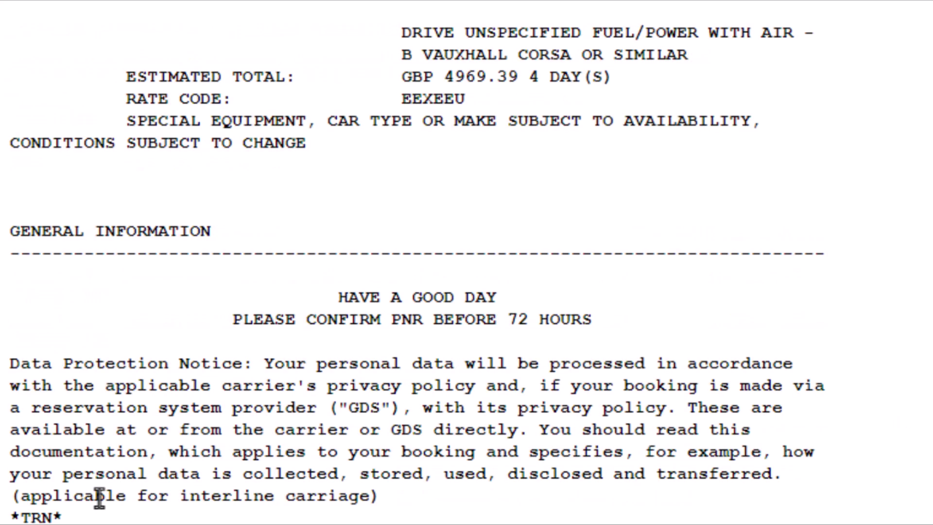
scroll(100, 498, "up", 8)
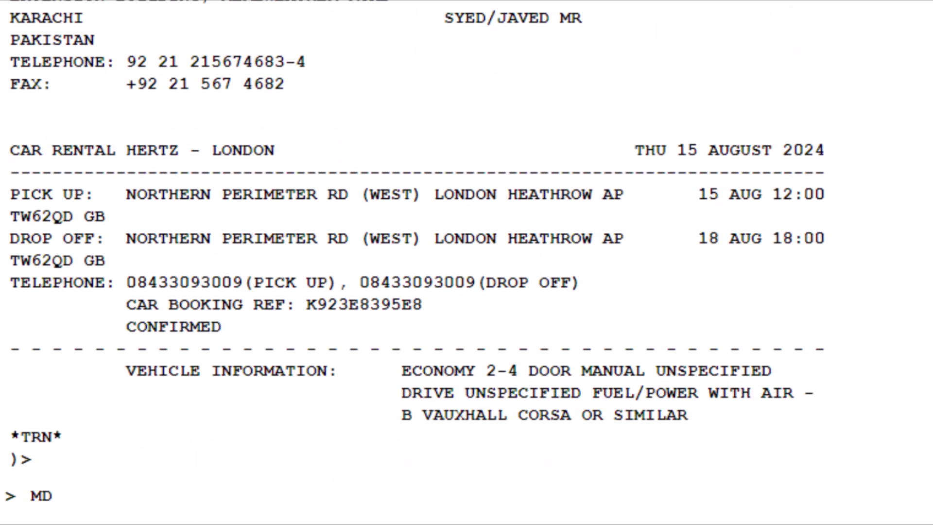